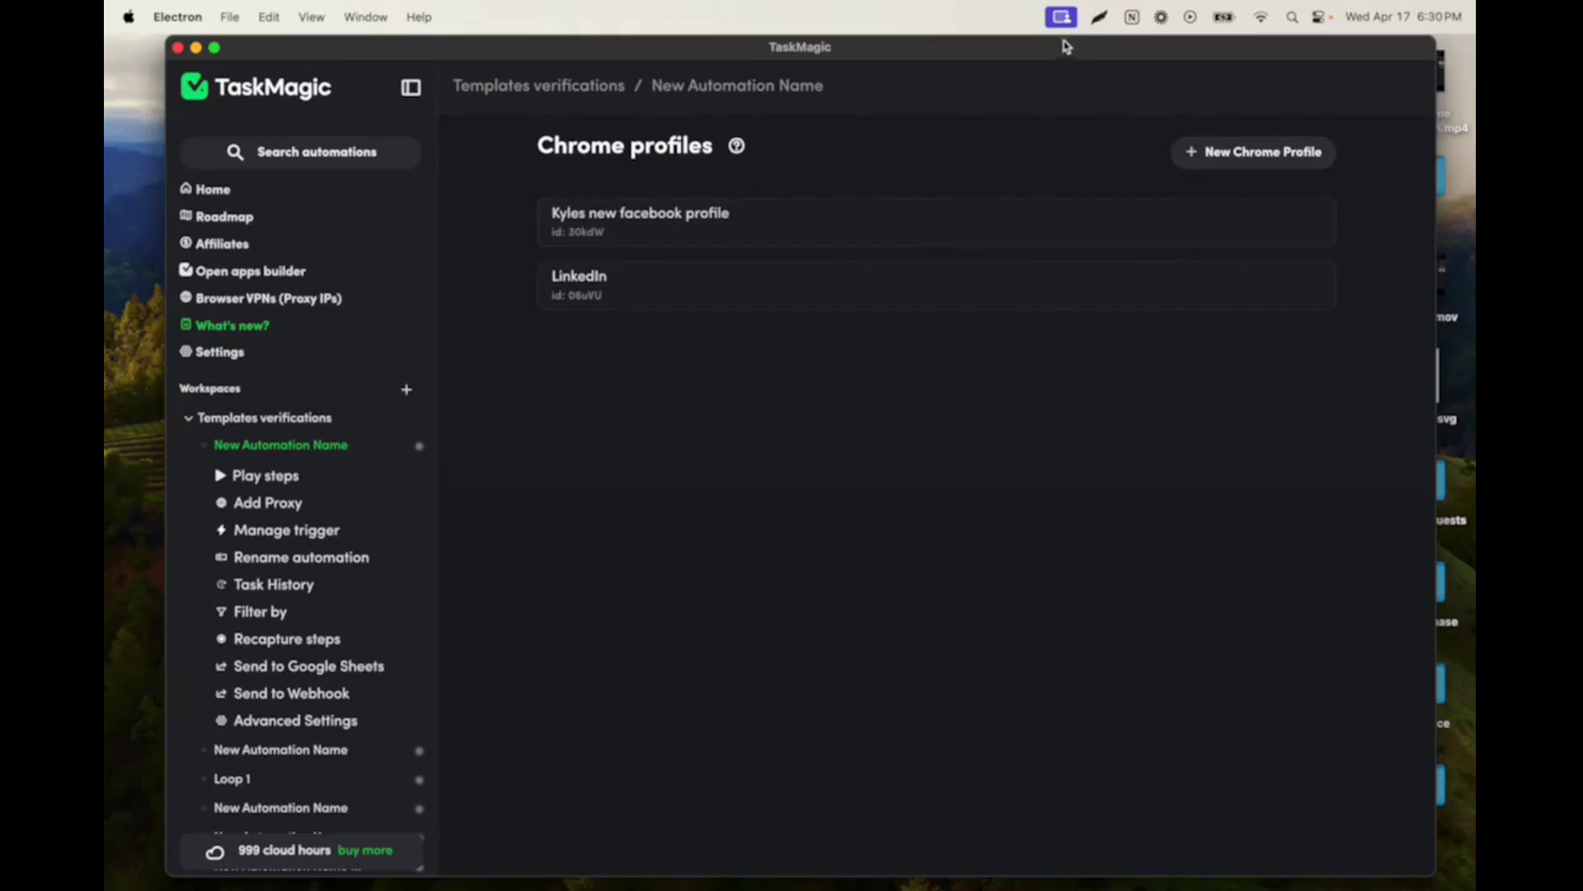
Open a browser window for the saved Facebook Chrome profile and position it over the TaskMagic window.
left_click_drag(1067, 46, 1051, 46)
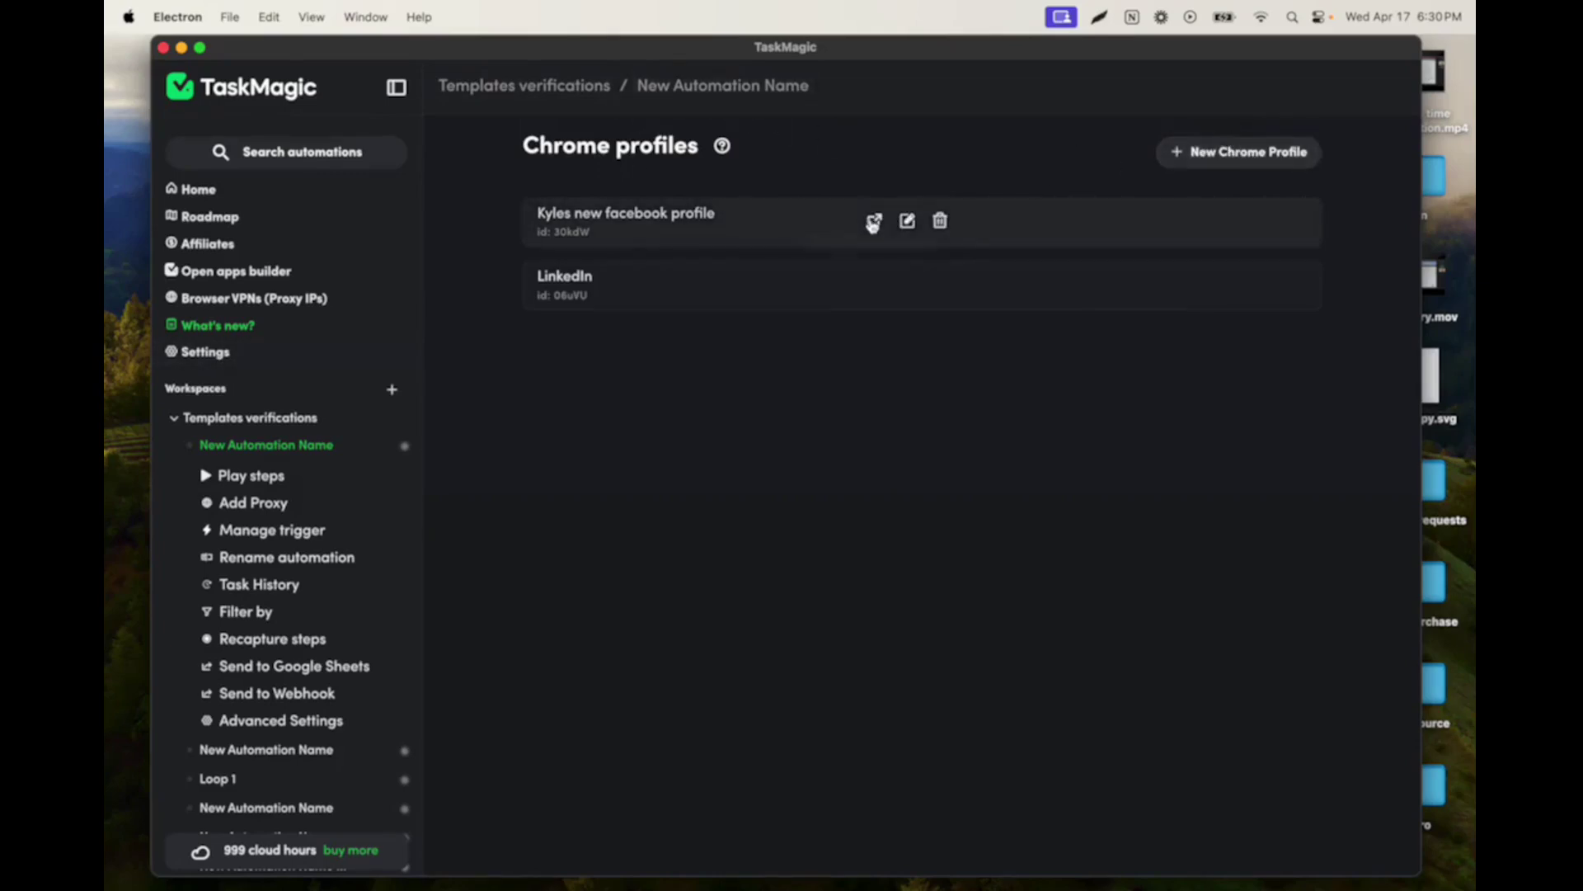
left_click(875, 222)
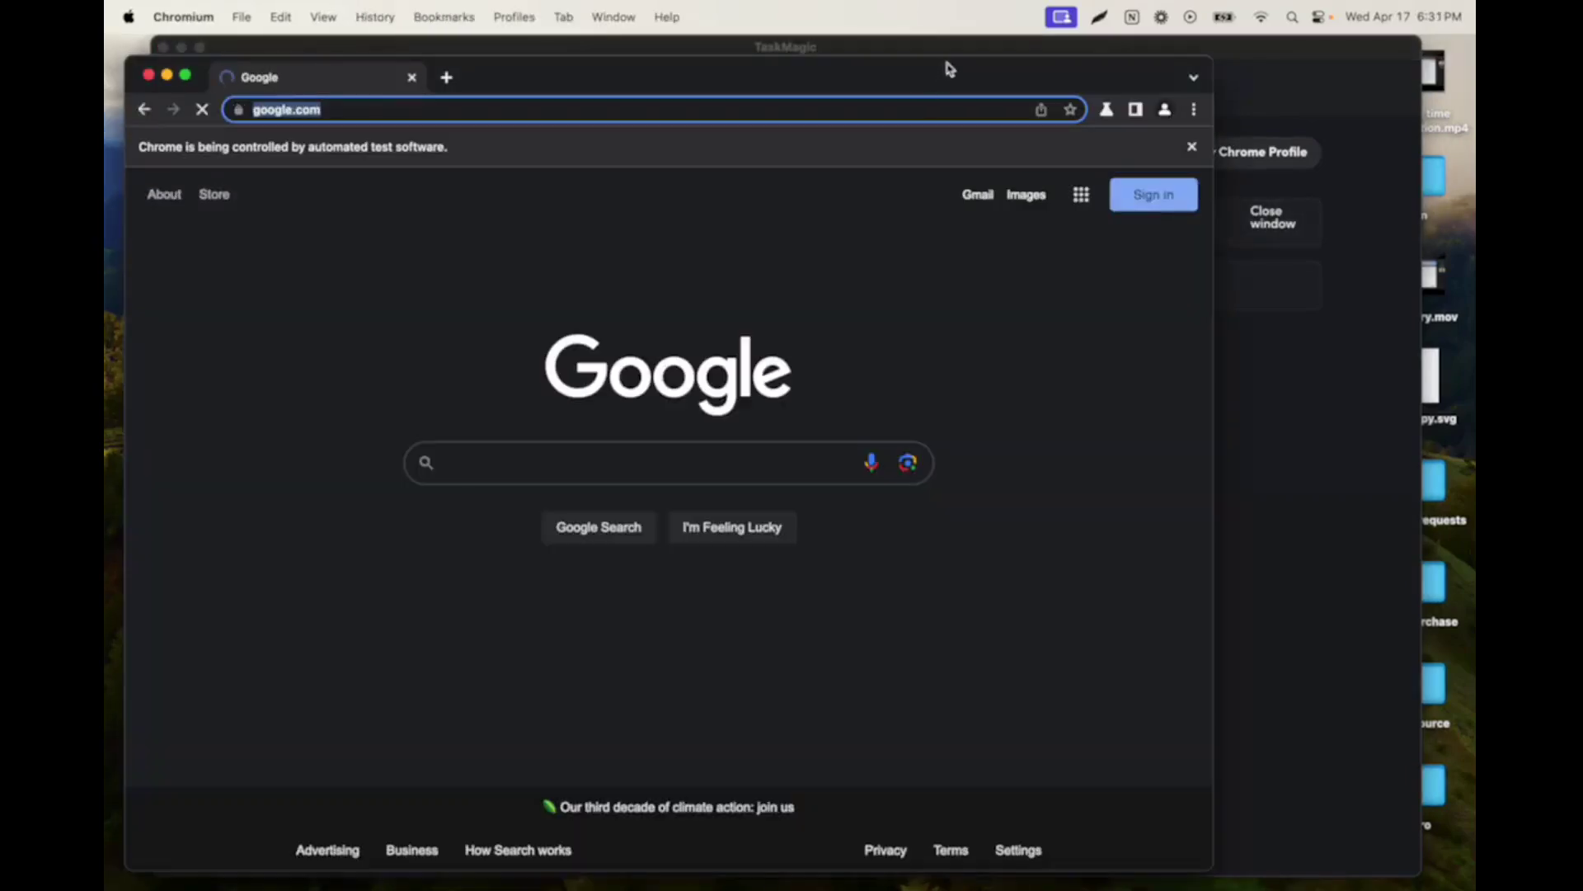
left_click_drag(944, 63, 1029, 71)
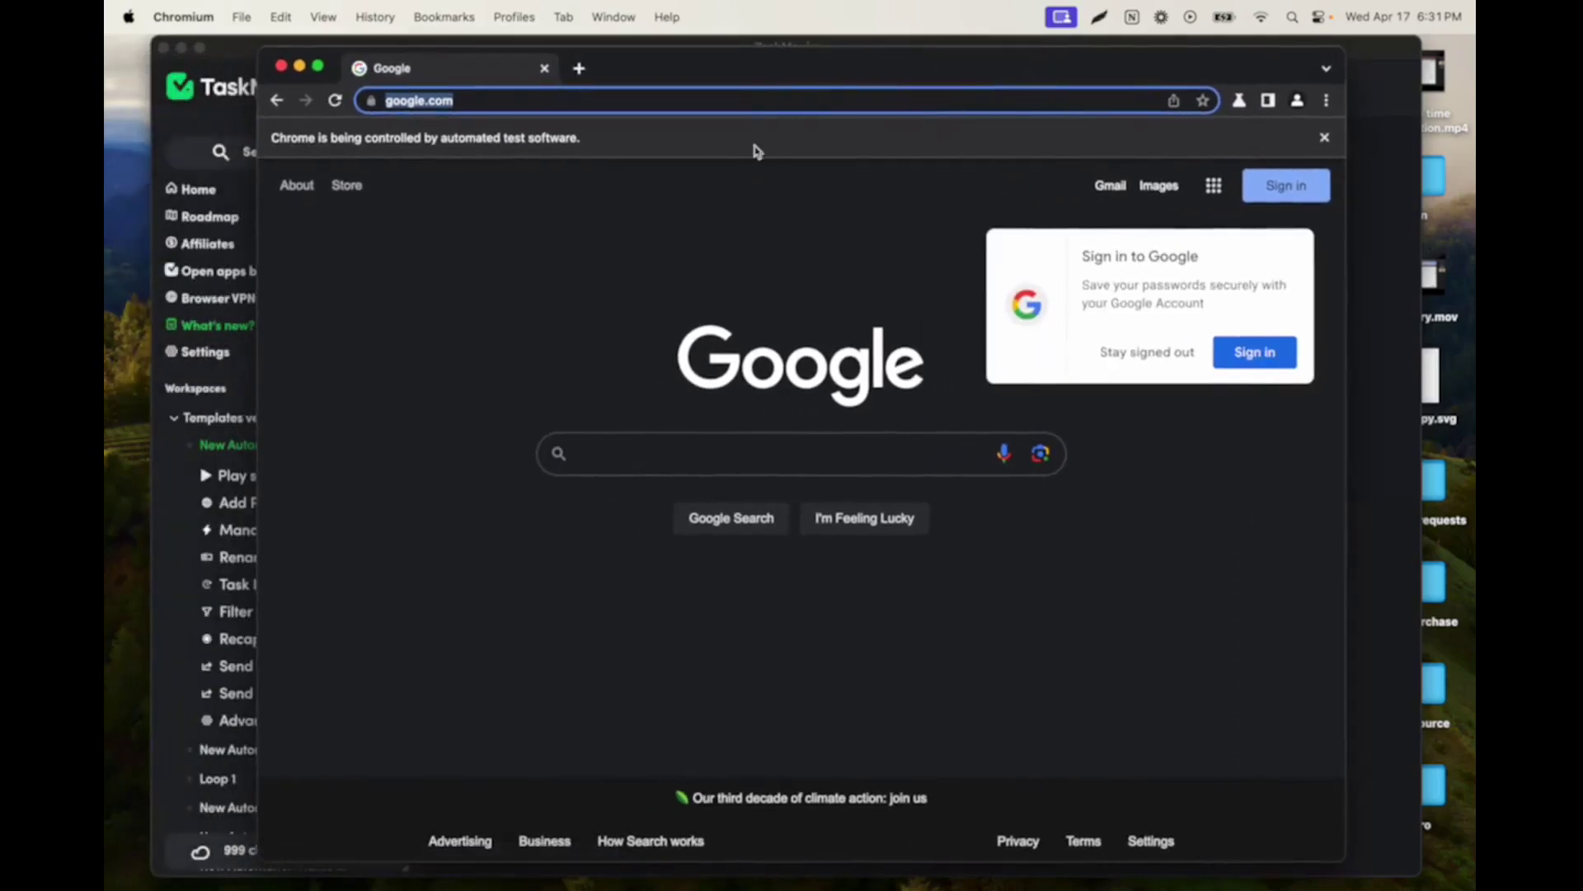
left_click_drag(753, 46, 770, 53)
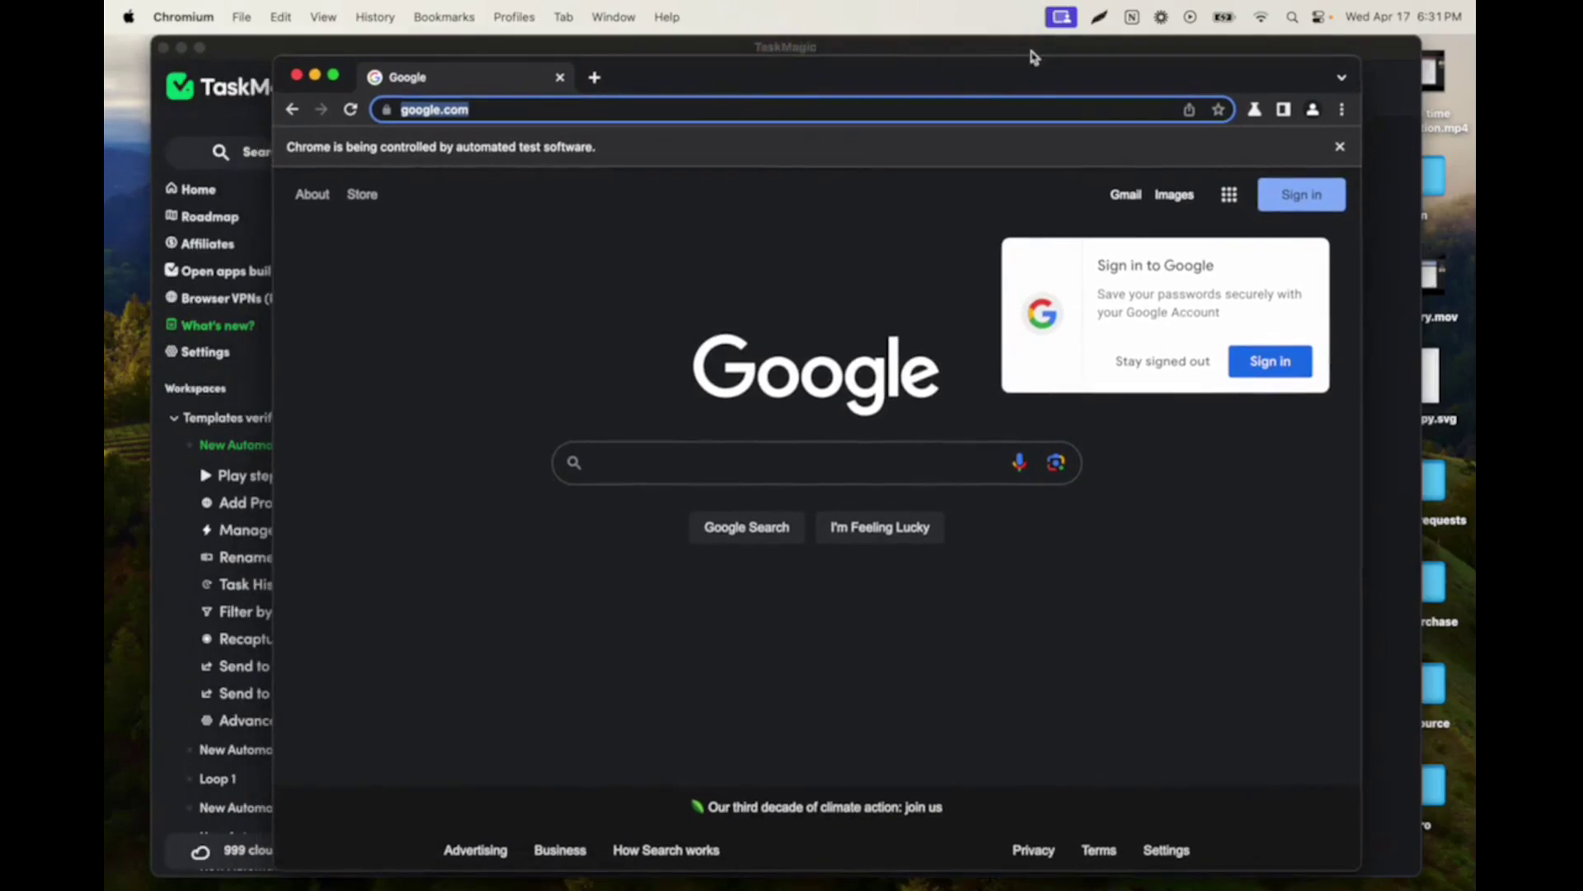
left_click_drag(976, 84, 976, 85)
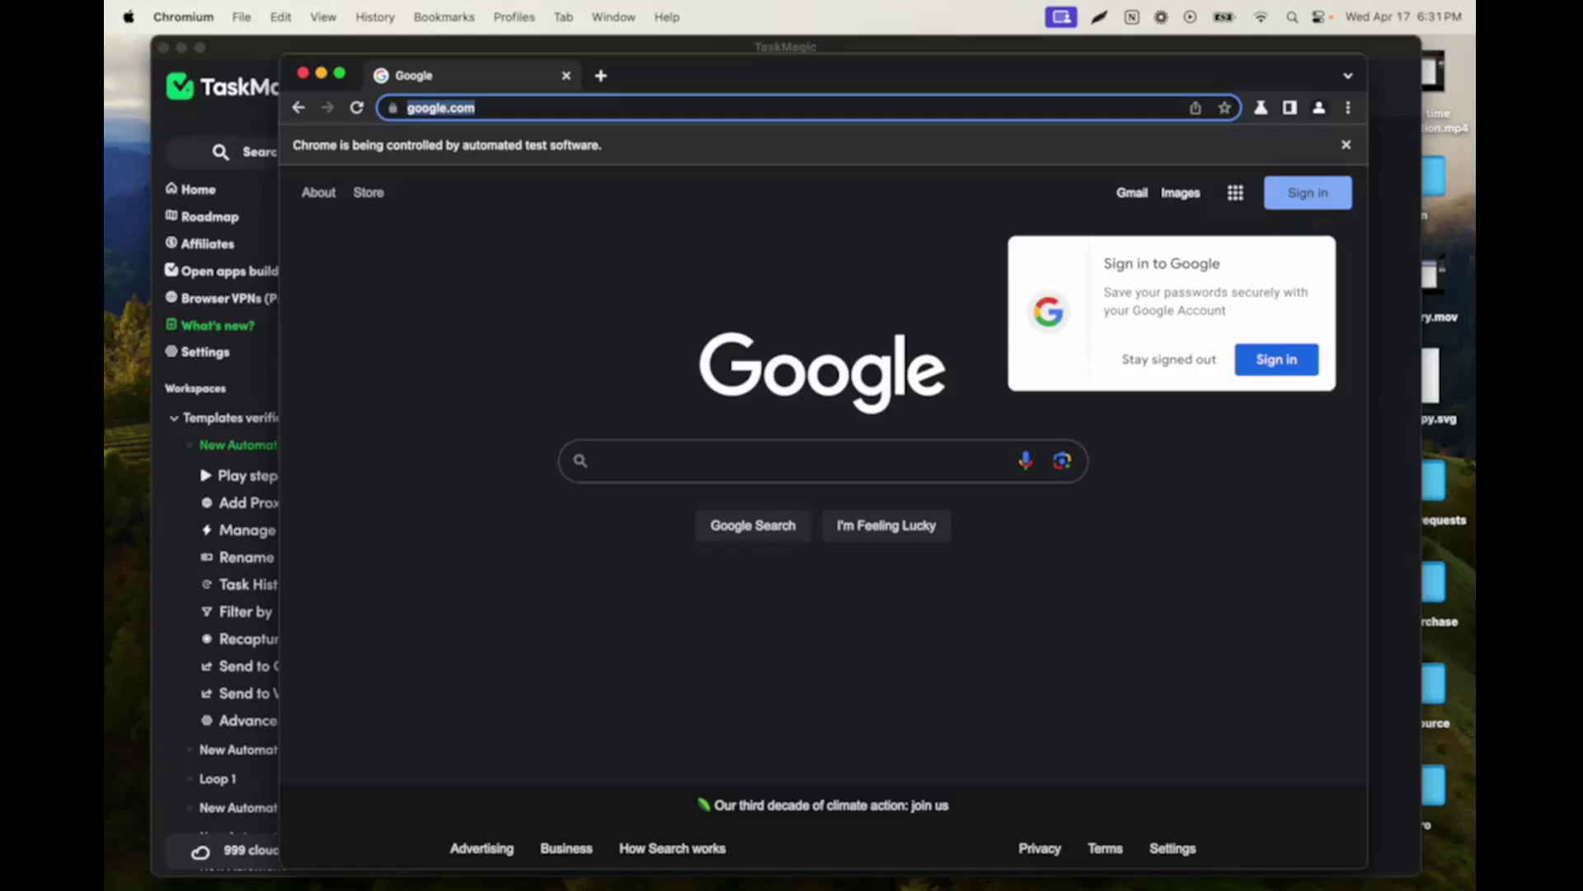
left_click(622, 99)
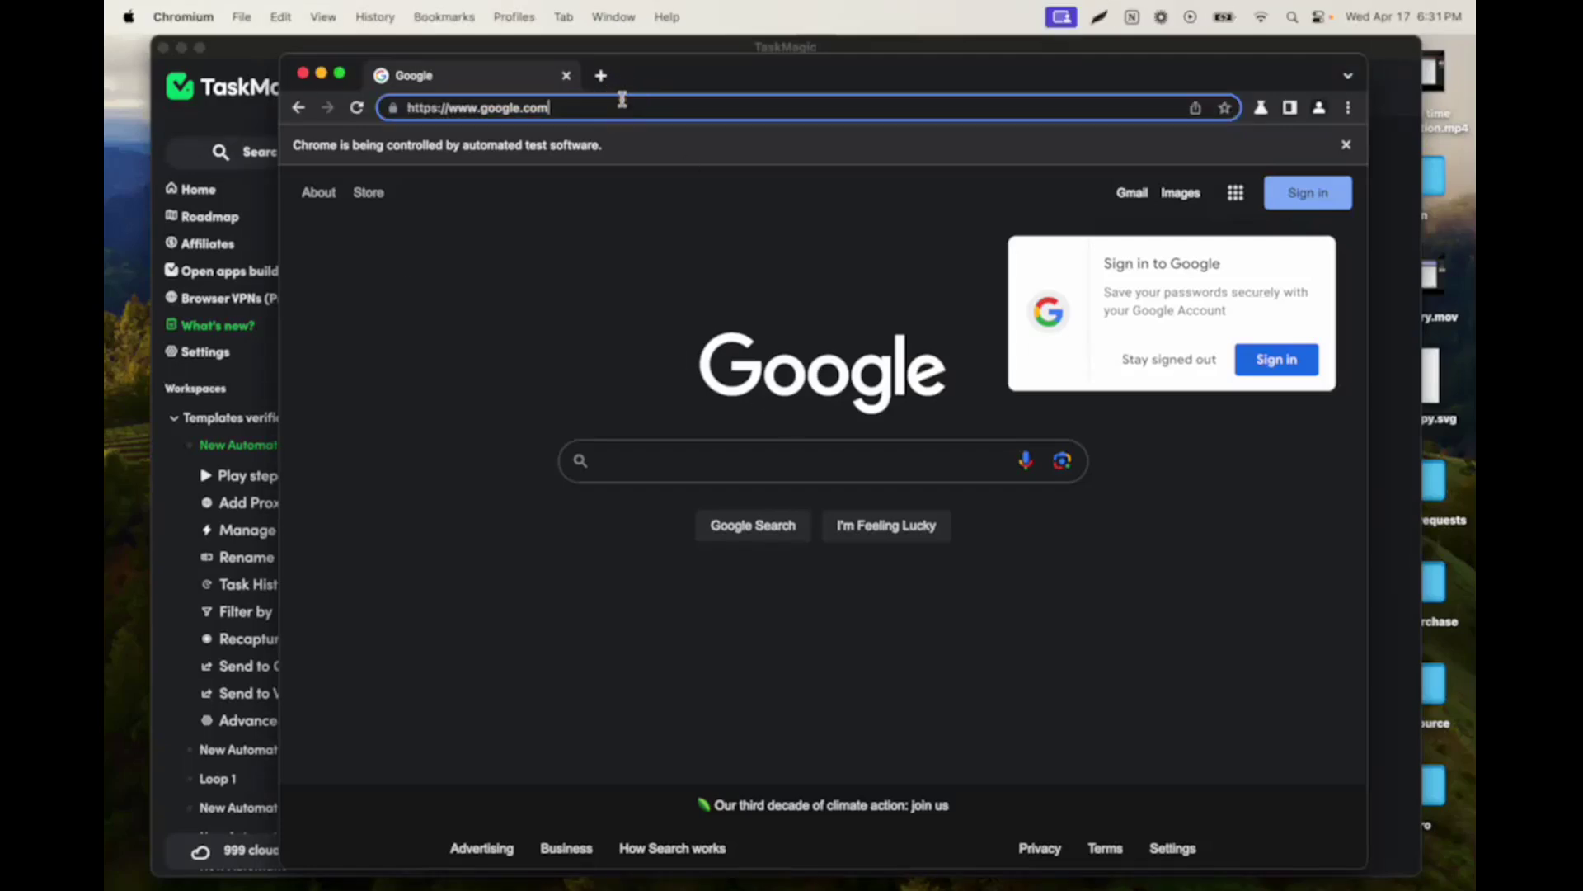
key("super+a")
type("https://chromewebstore.google.com/")
key("Return")
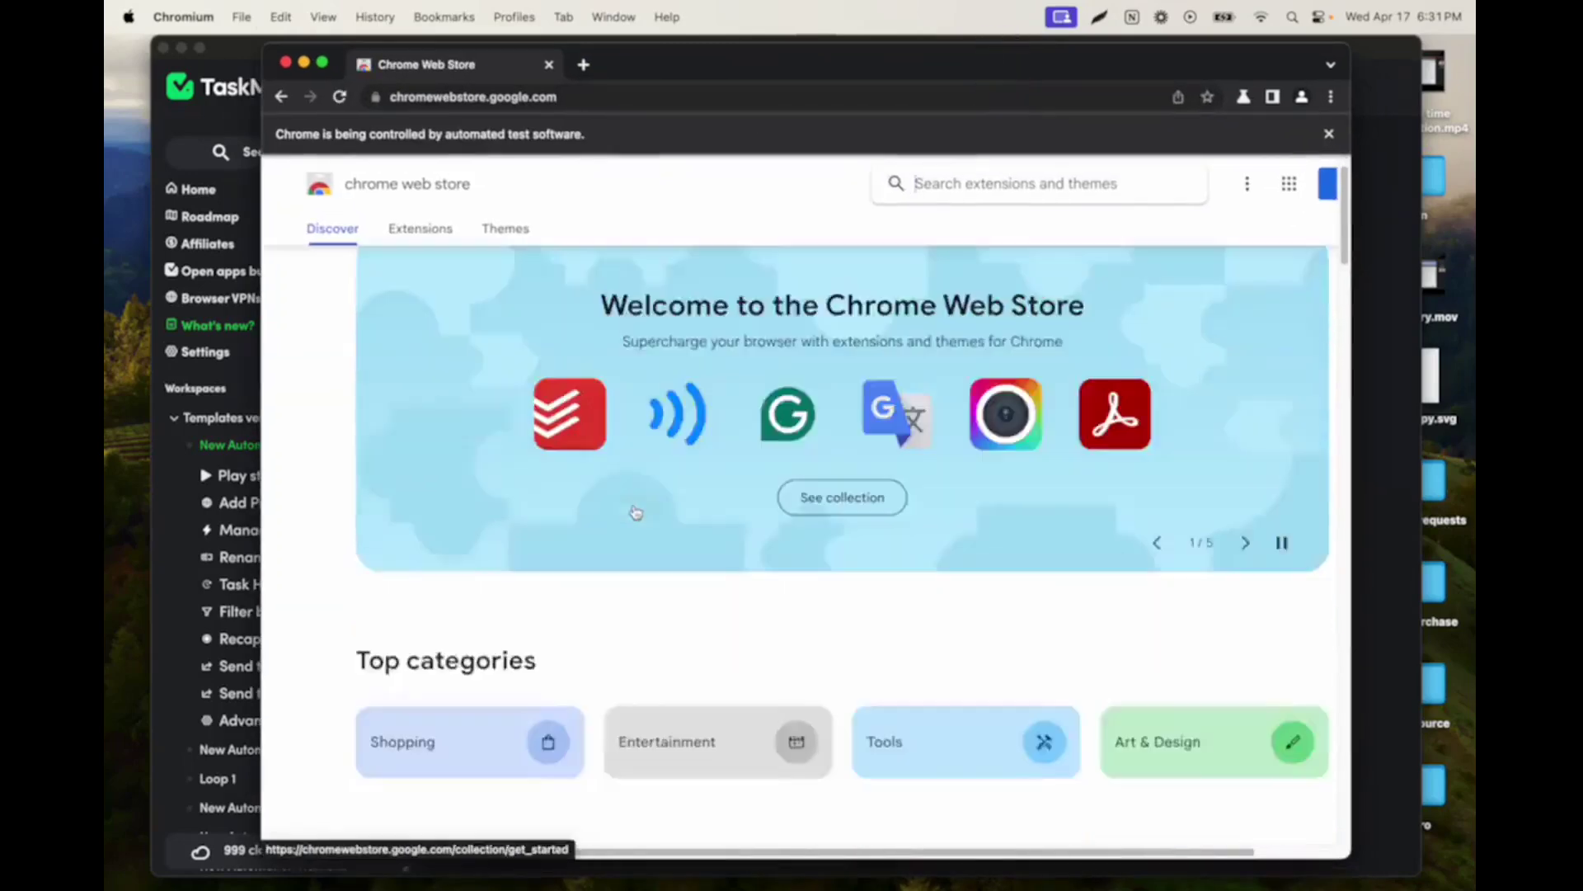
Find Return YouTube Dislike in the store's Transform YouTube section and add the extension to the browser.
scroll(636, 512, "down", 8)
scroll(735, 382, "down", 7)
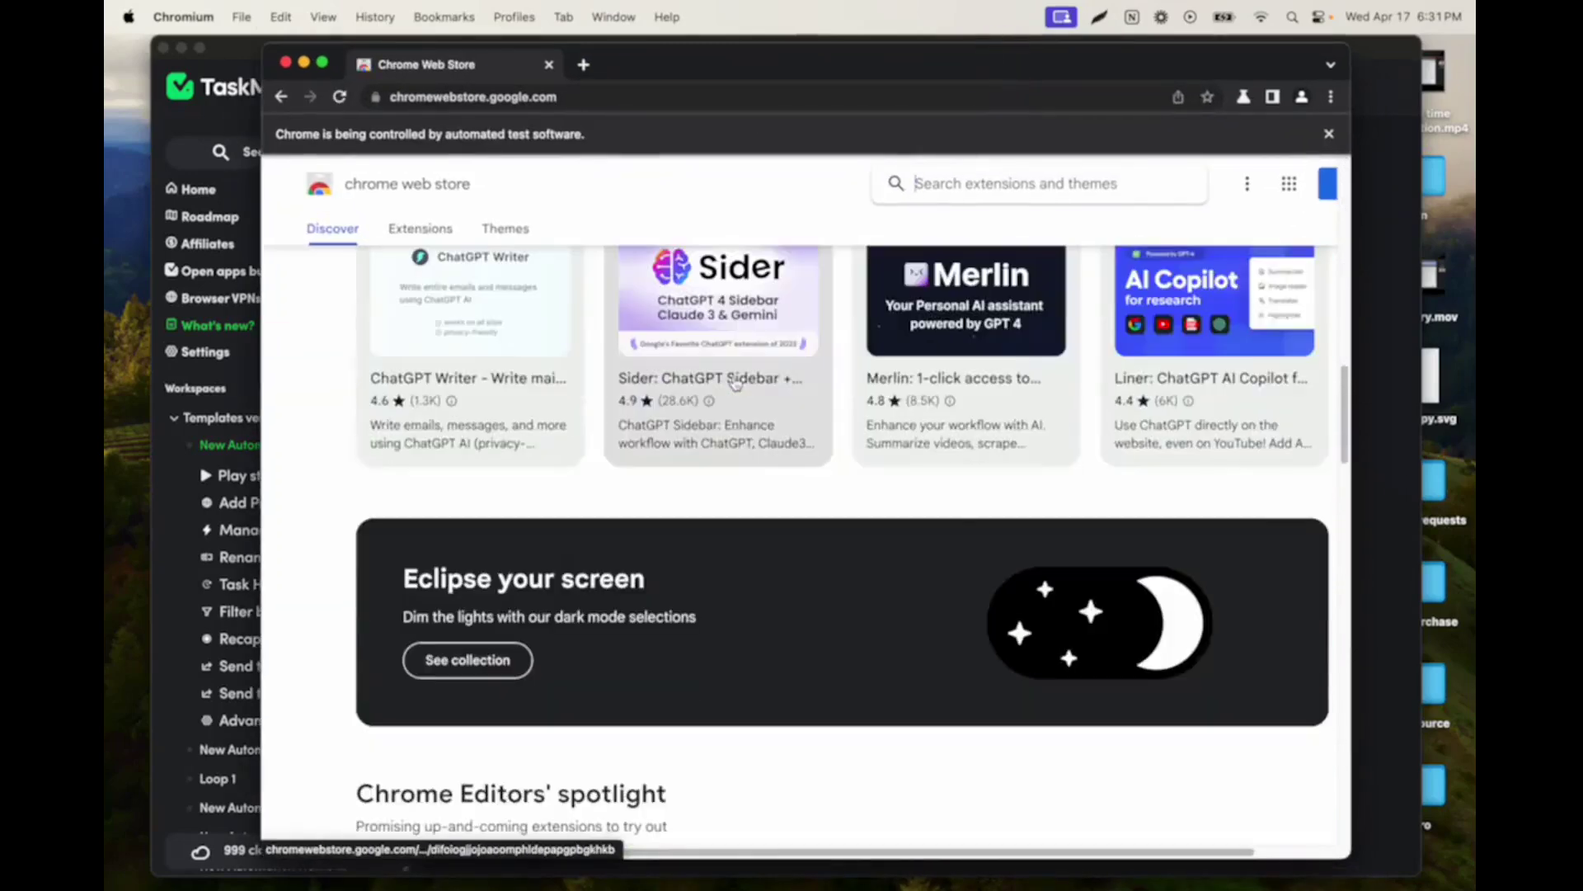
scroll(735, 382, "down", 9)
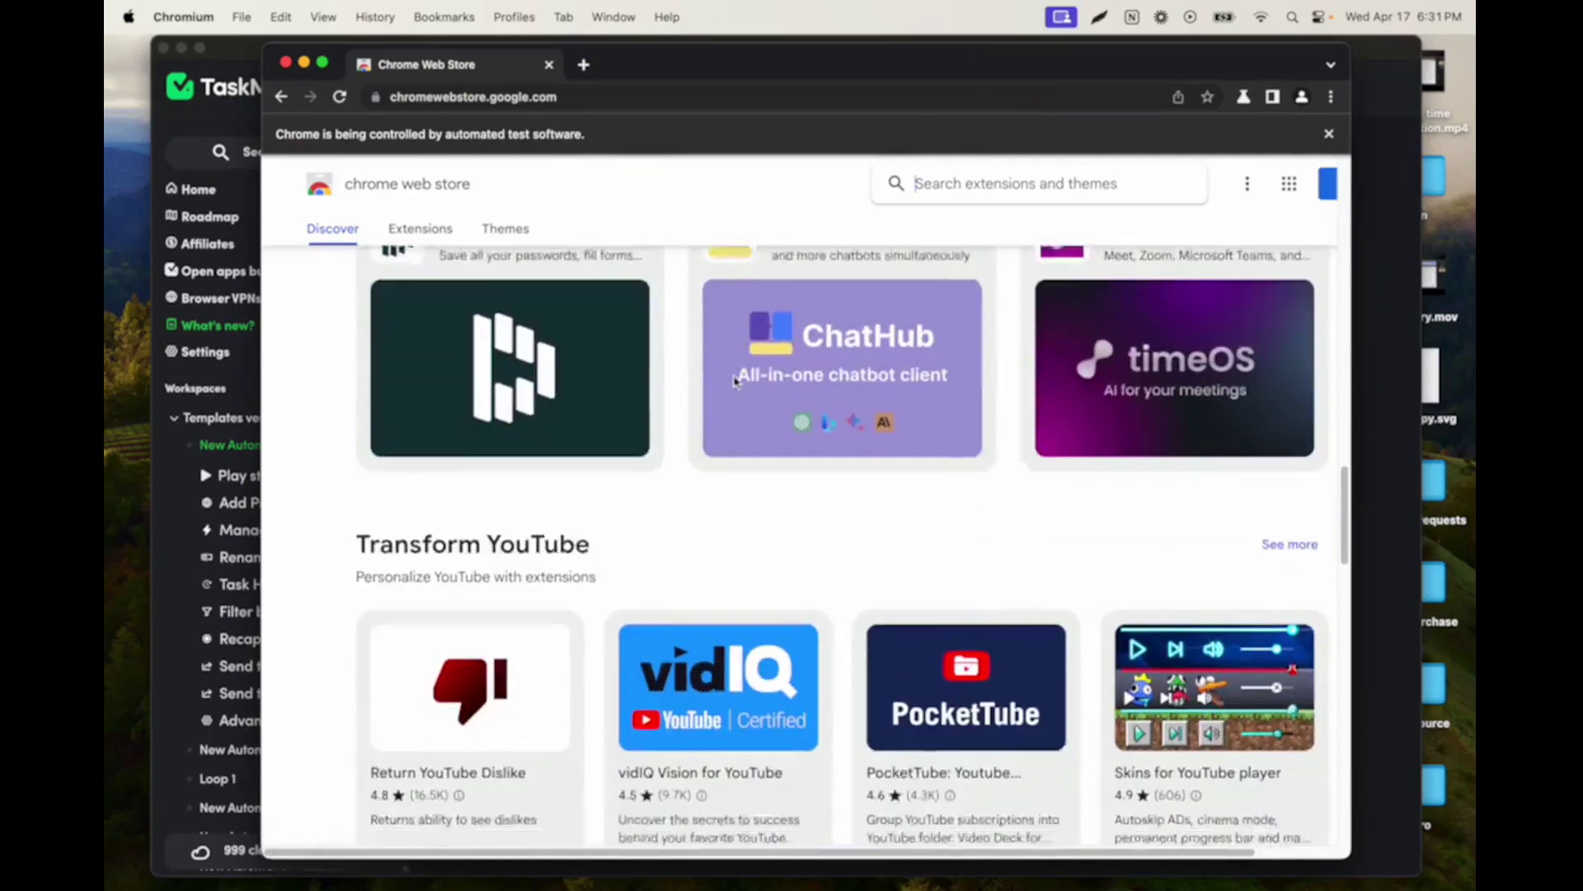
scroll(734, 381, "down", 3)
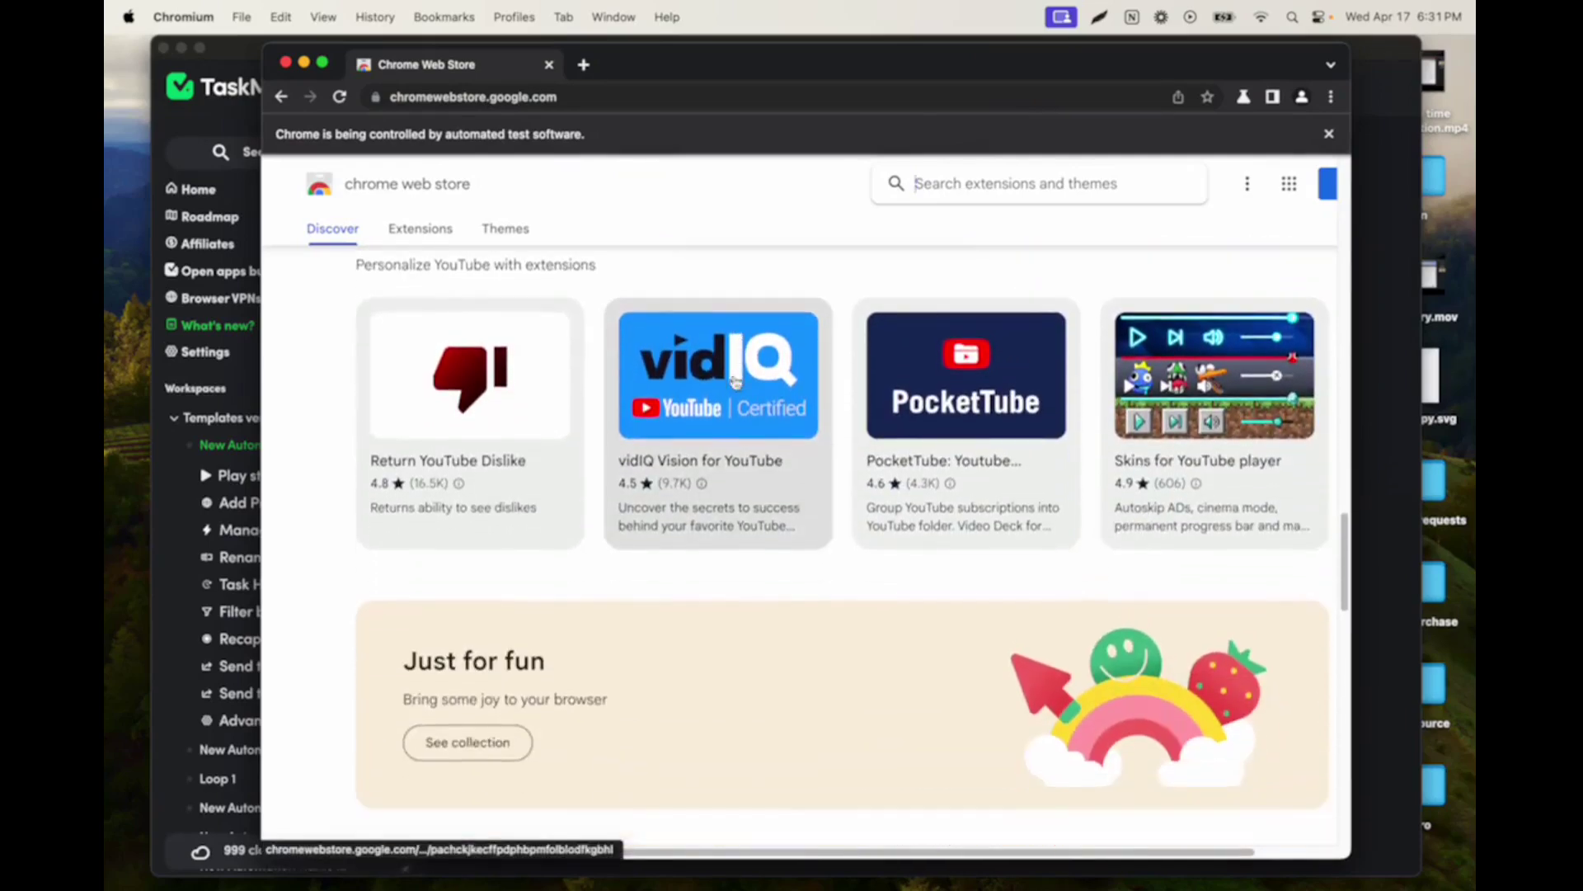
left_click(498, 373)
left_click(1257, 295)
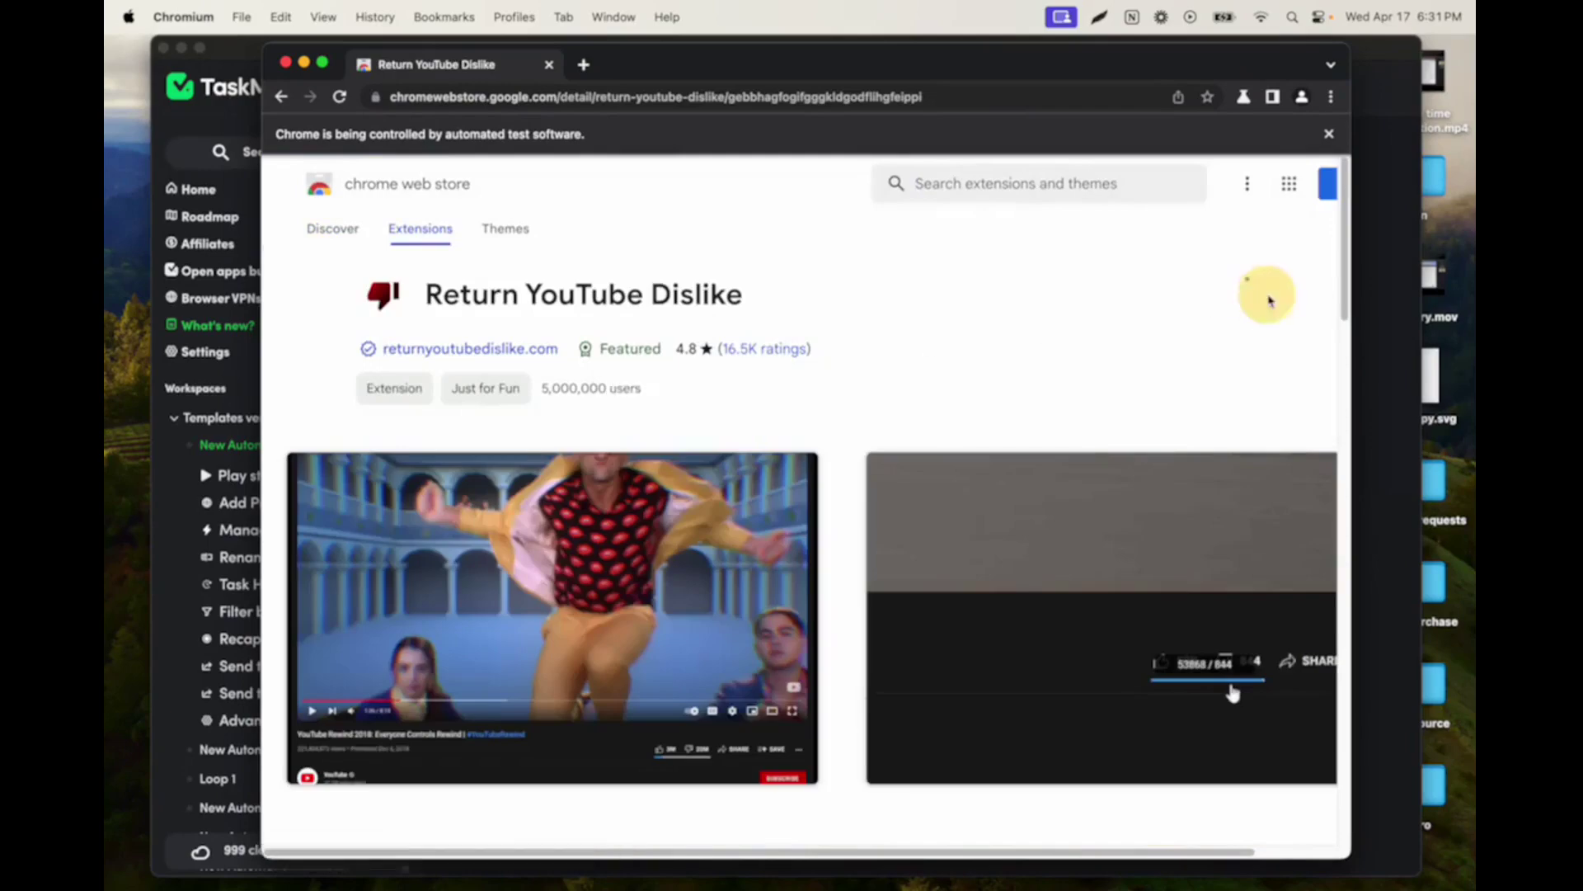
left_click(942, 519)
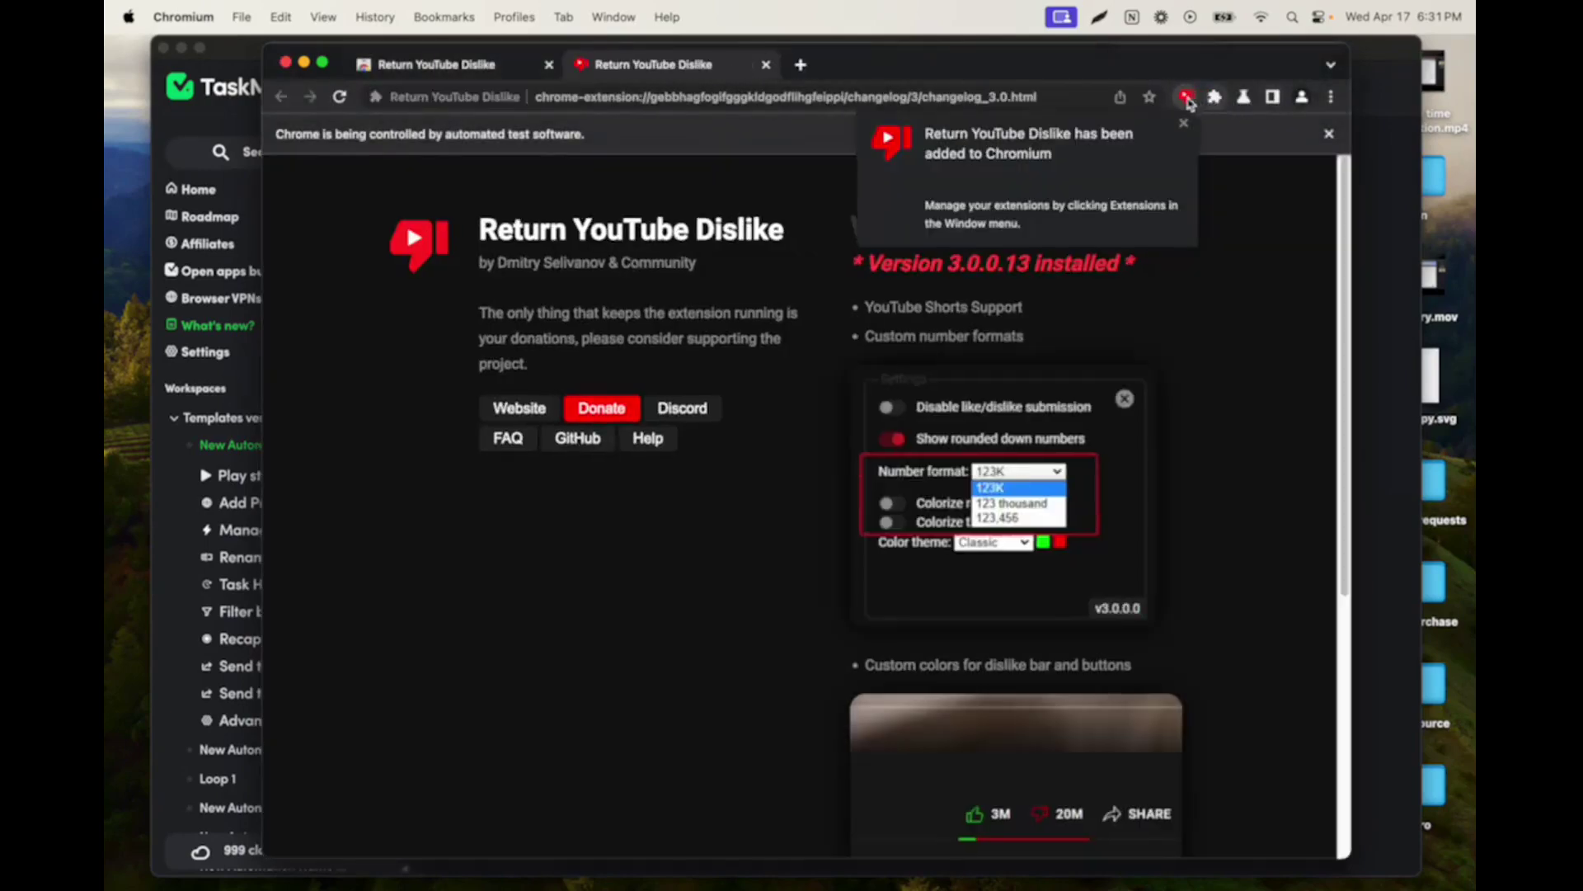
Pin the Return YouTube Dislike extension to the browser and check its popup.
left_click(1214, 97)
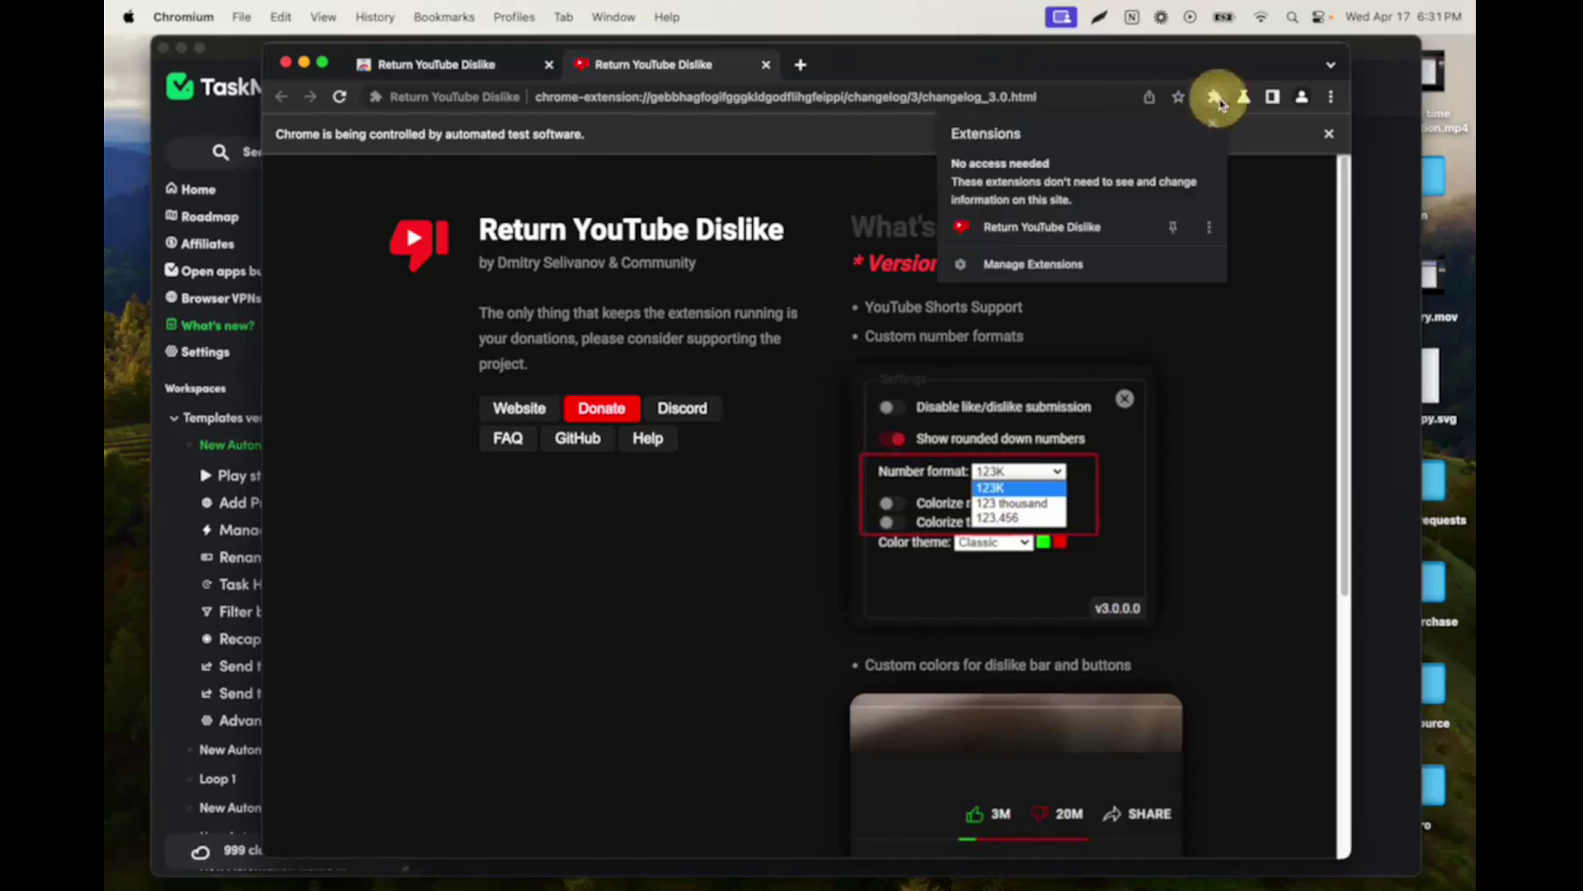
left_click(1171, 230)
left_click(1184, 96)
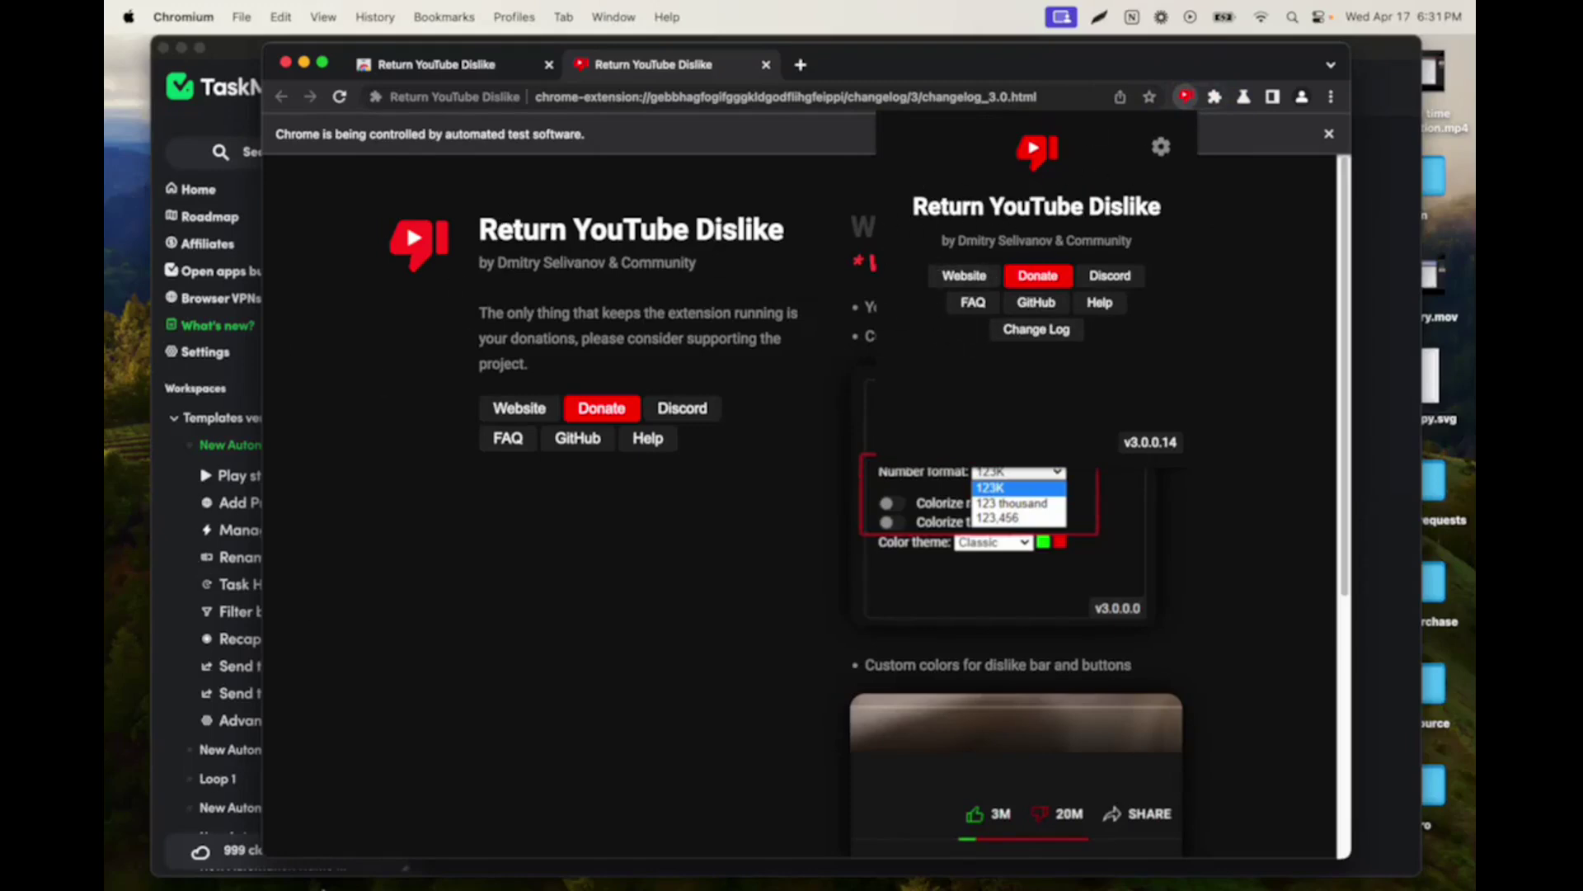
left_click(1184, 96)
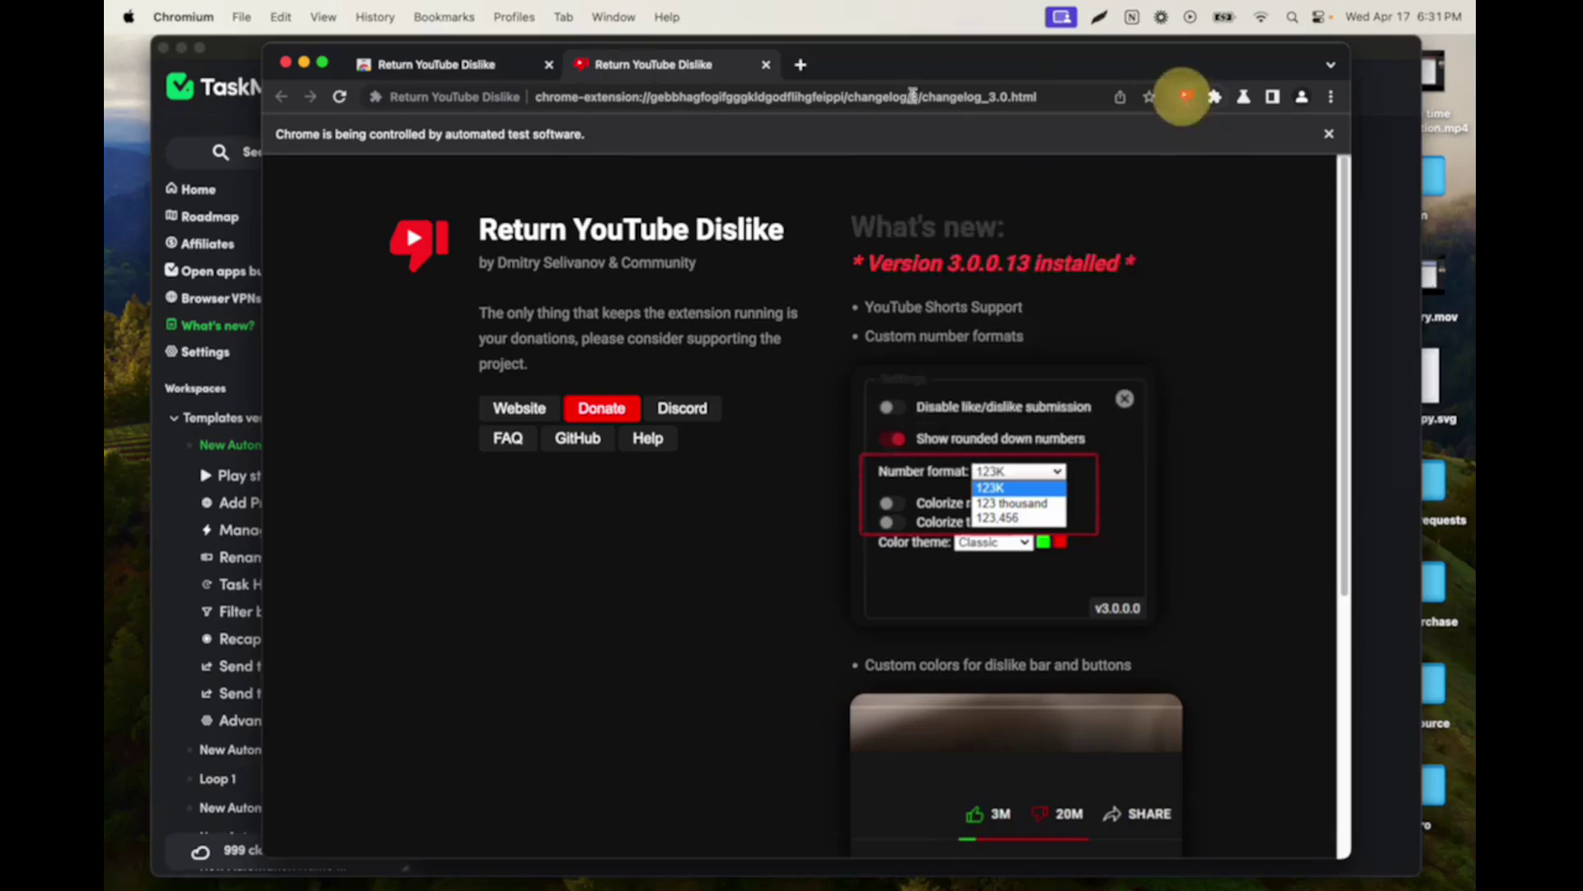
Move the Chromium window aside and quit Chromium completely.
left_click_drag(897, 57, 947, 50)
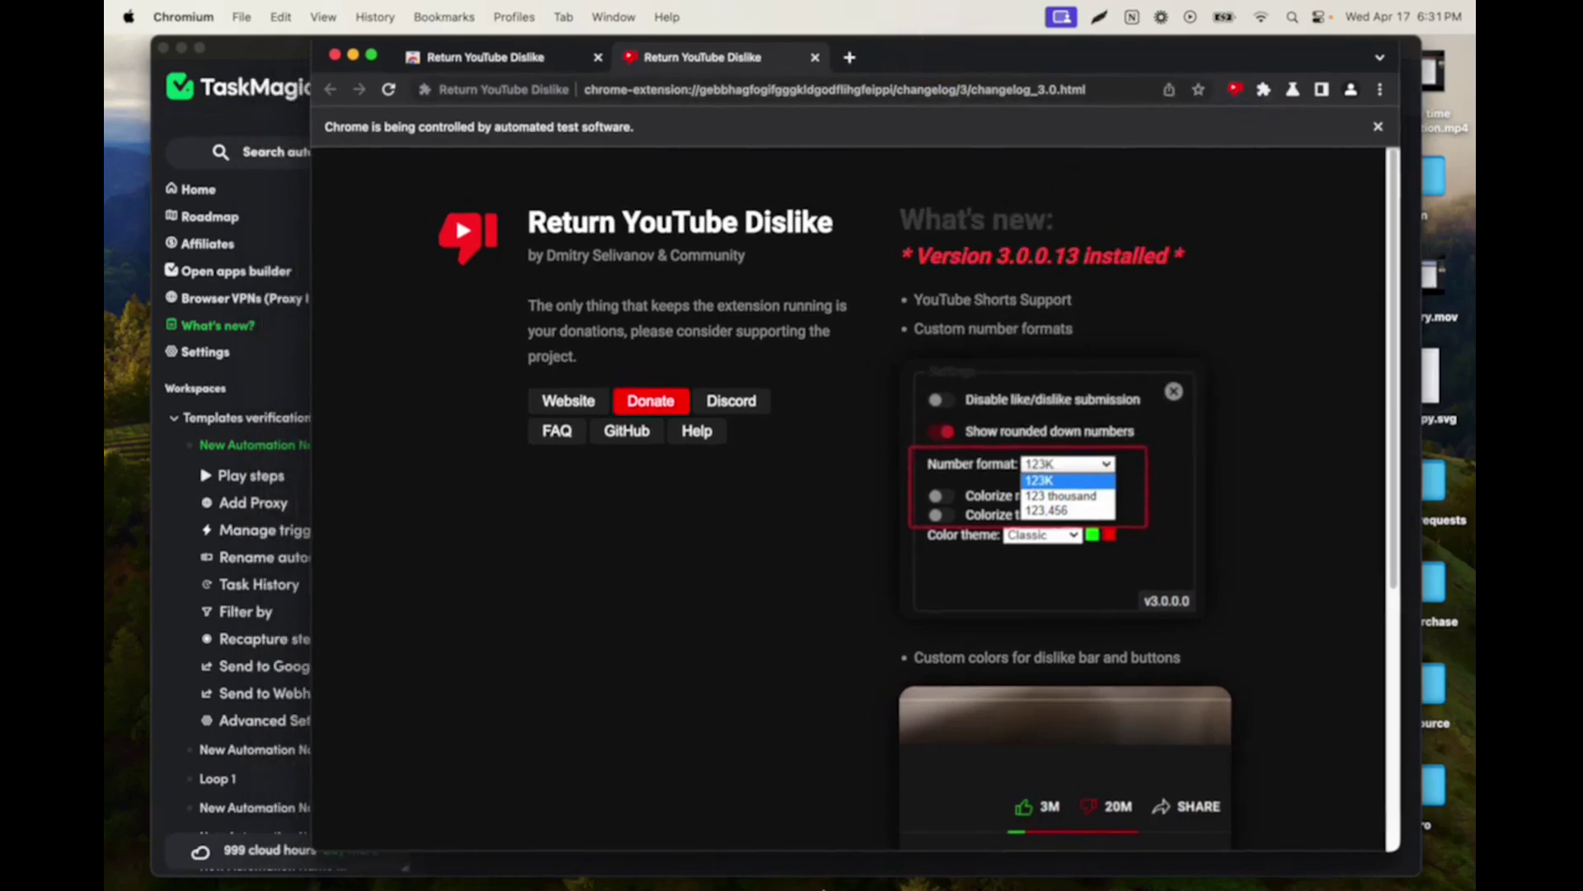
mouse_move(823, 887)
right_click(1052, 862)
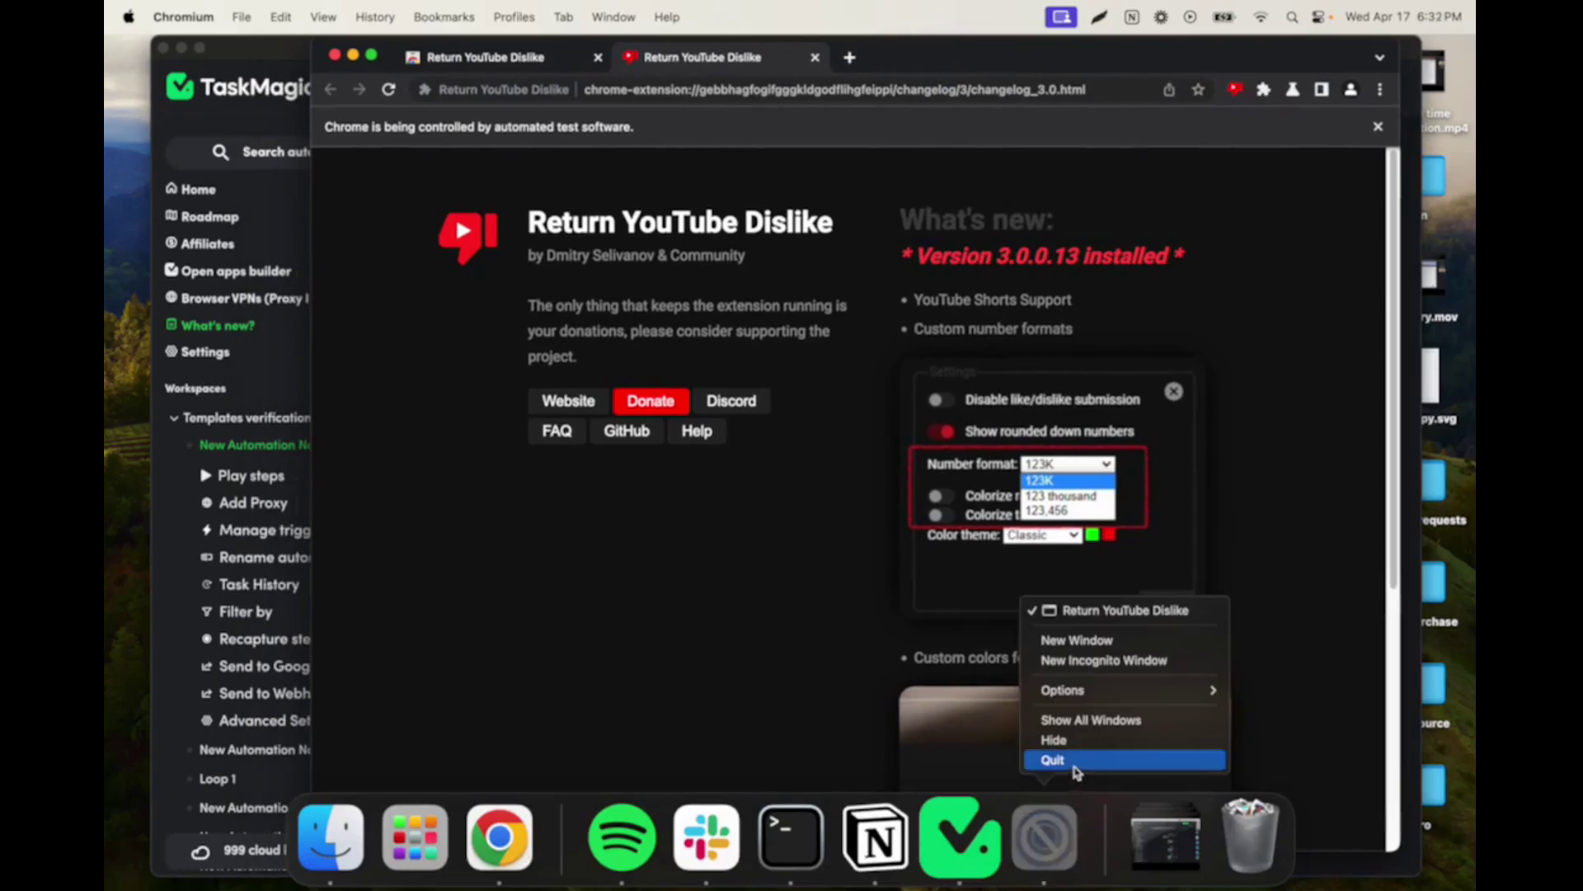
left_click(1071, 759)
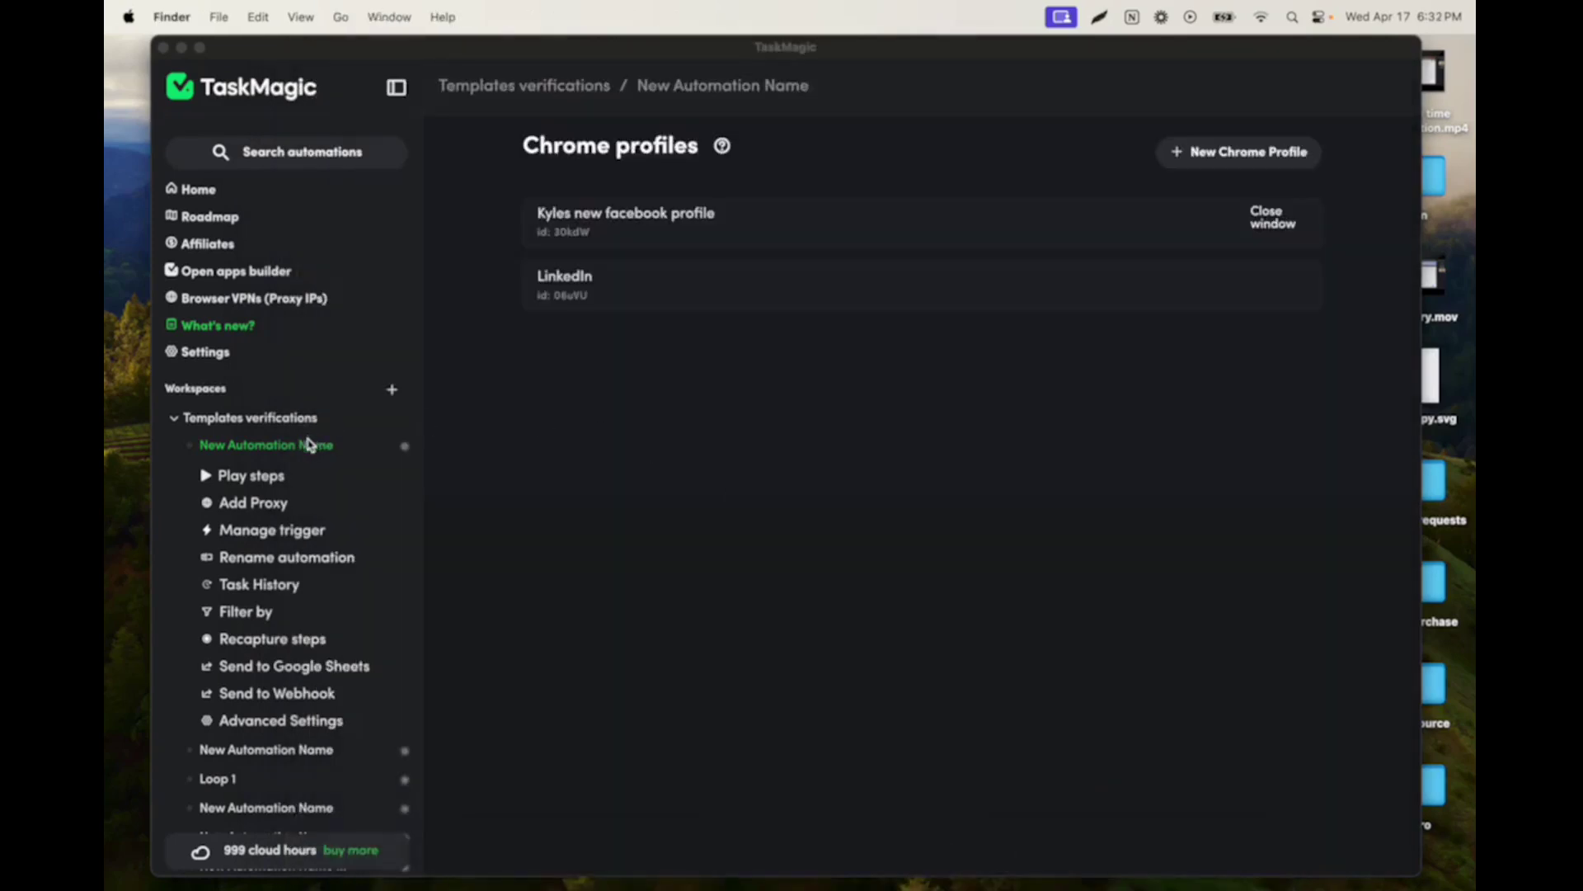
In the automation's cookie settings, use a shared Chrome profile, choose the Facebook profile and save.
left_click(309, 445)
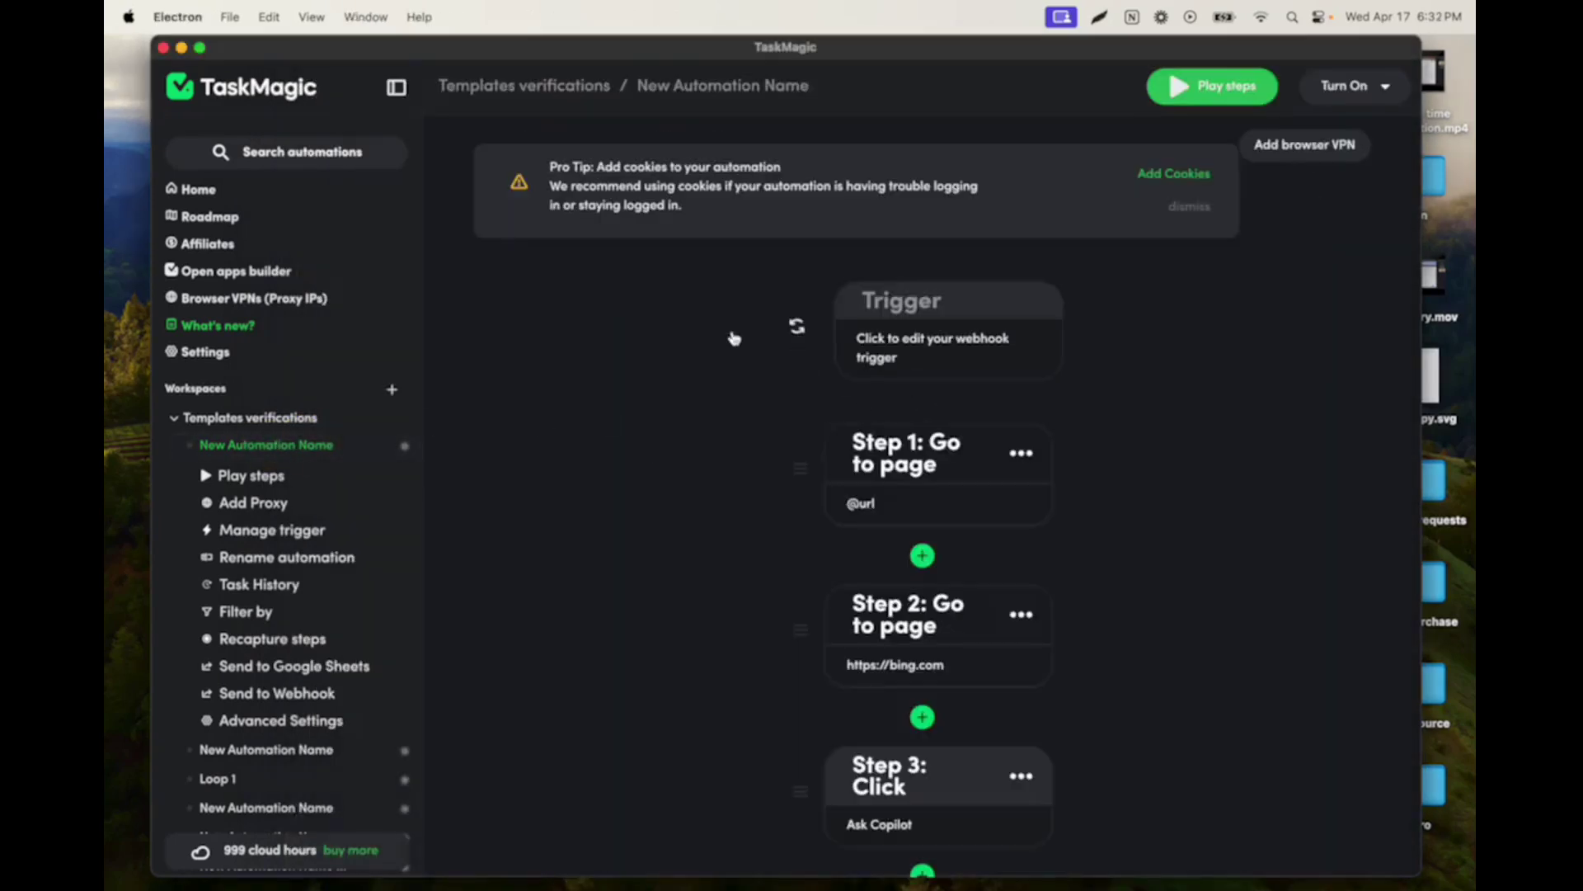
left_click(282, 722)
scroll(284, 708, "down", 2)
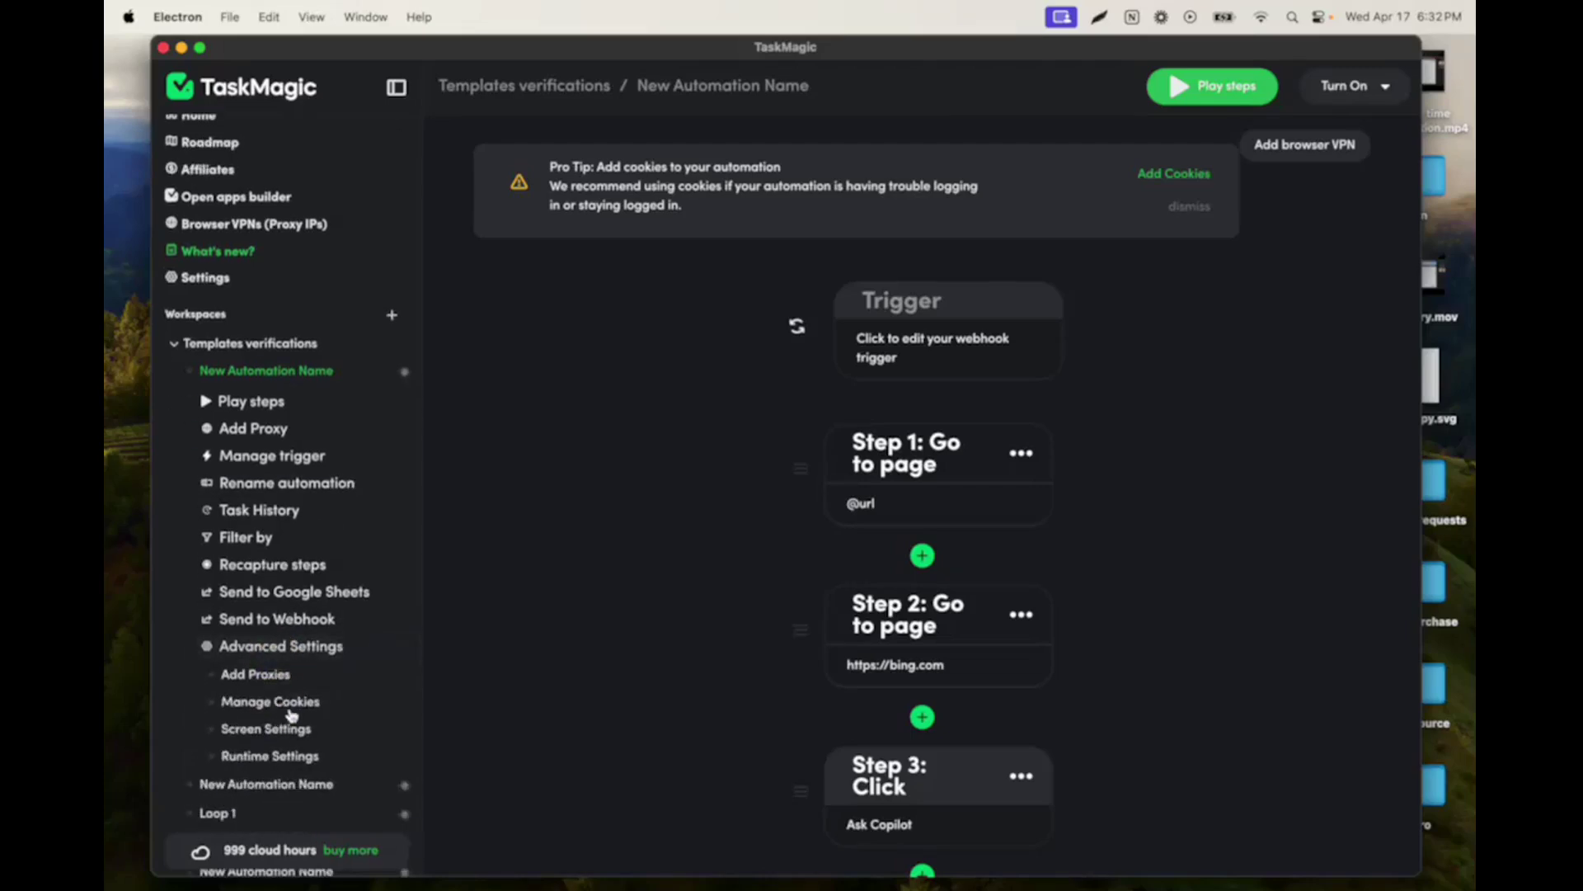
left_click(272, 701)
left_click(693, 442)
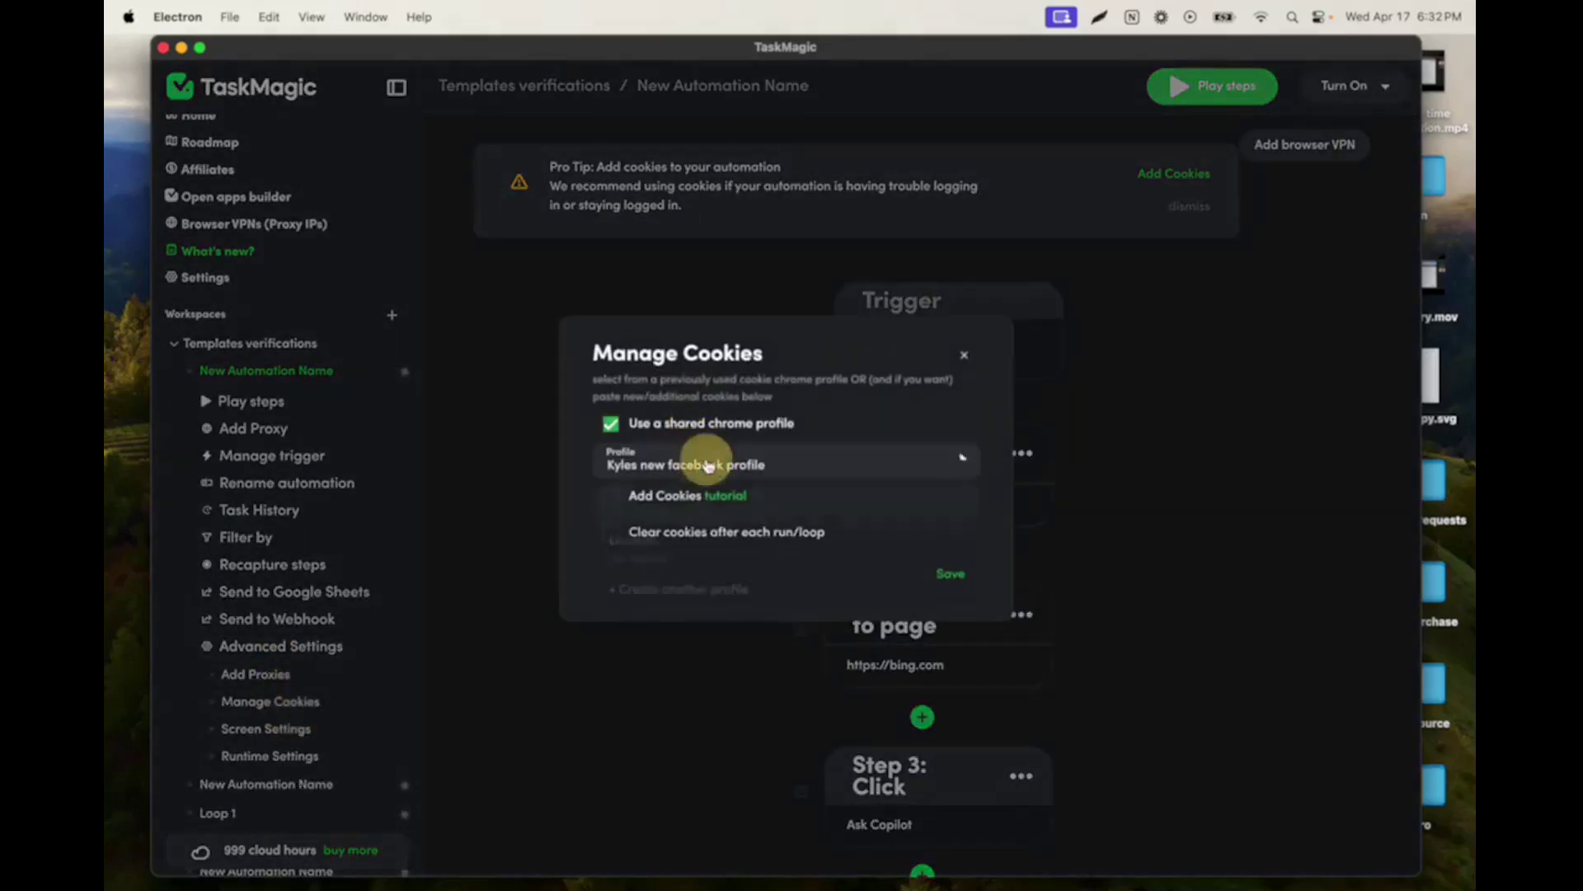
left_click(725, 459)
left_click(726, 459)
left_click(945, 576)
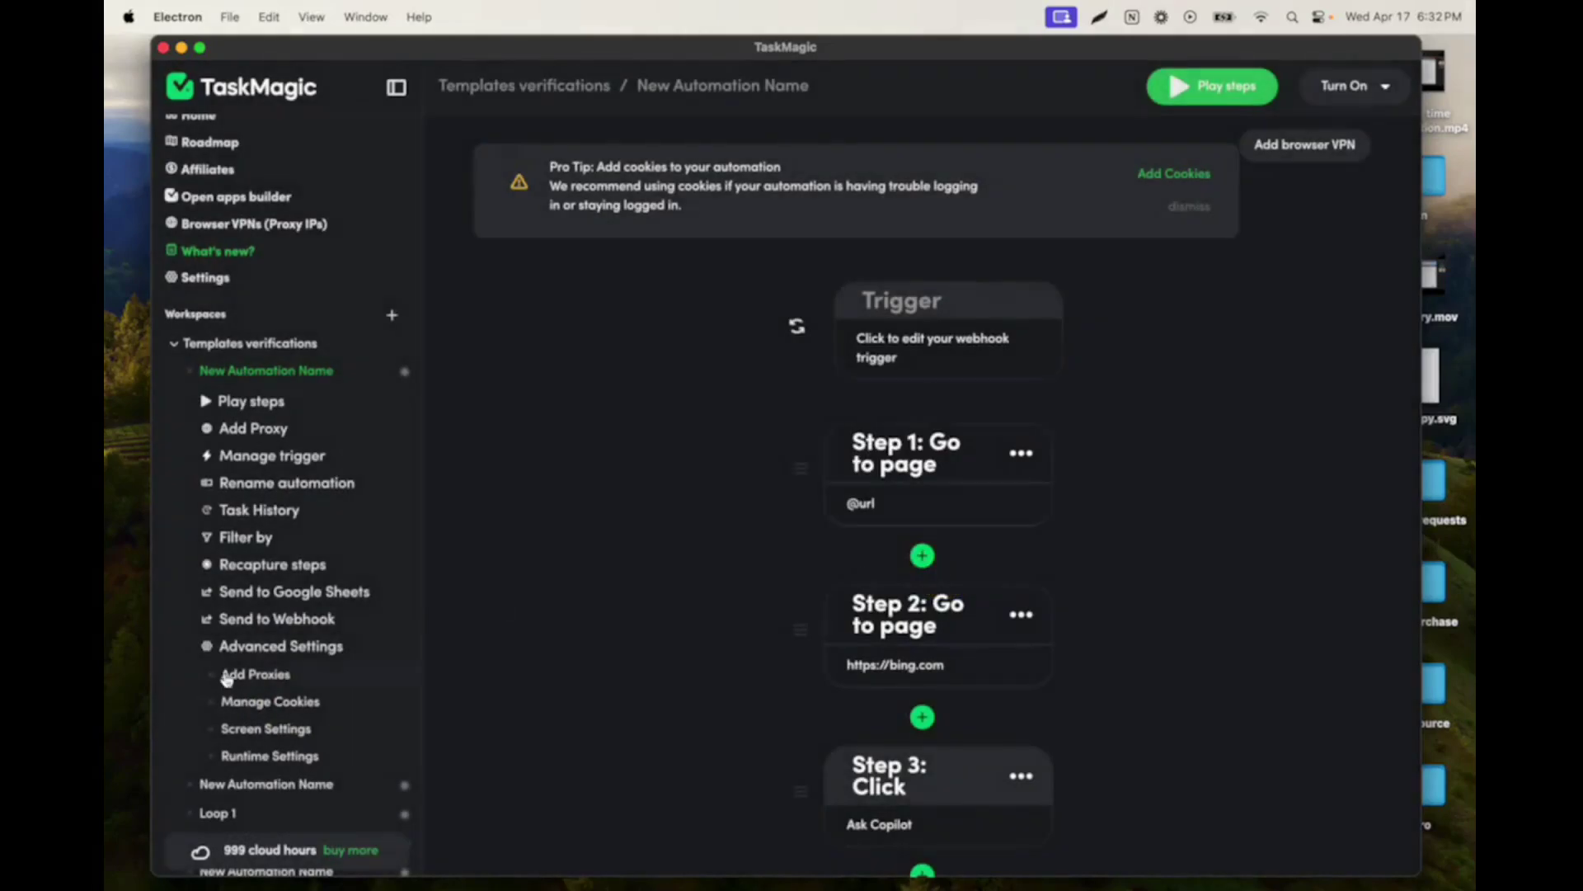
Start recording an additional step below Step 1 of the automation and reposition the recorder window.
scroll(228, 680, "down", 1)
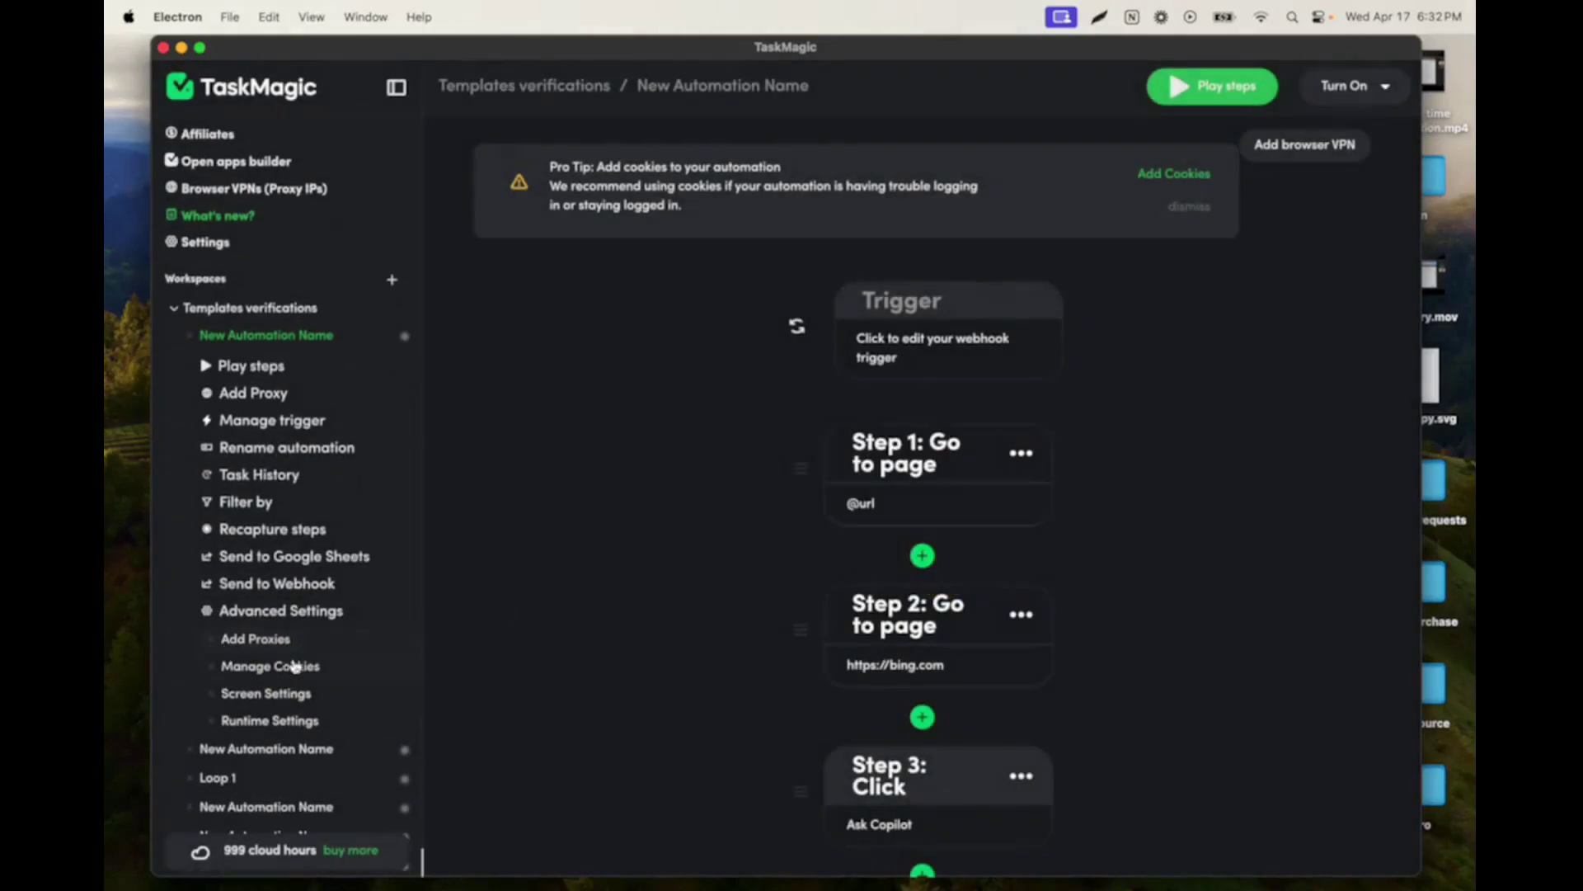
left_click(924, 555)
left_click(689, 289)
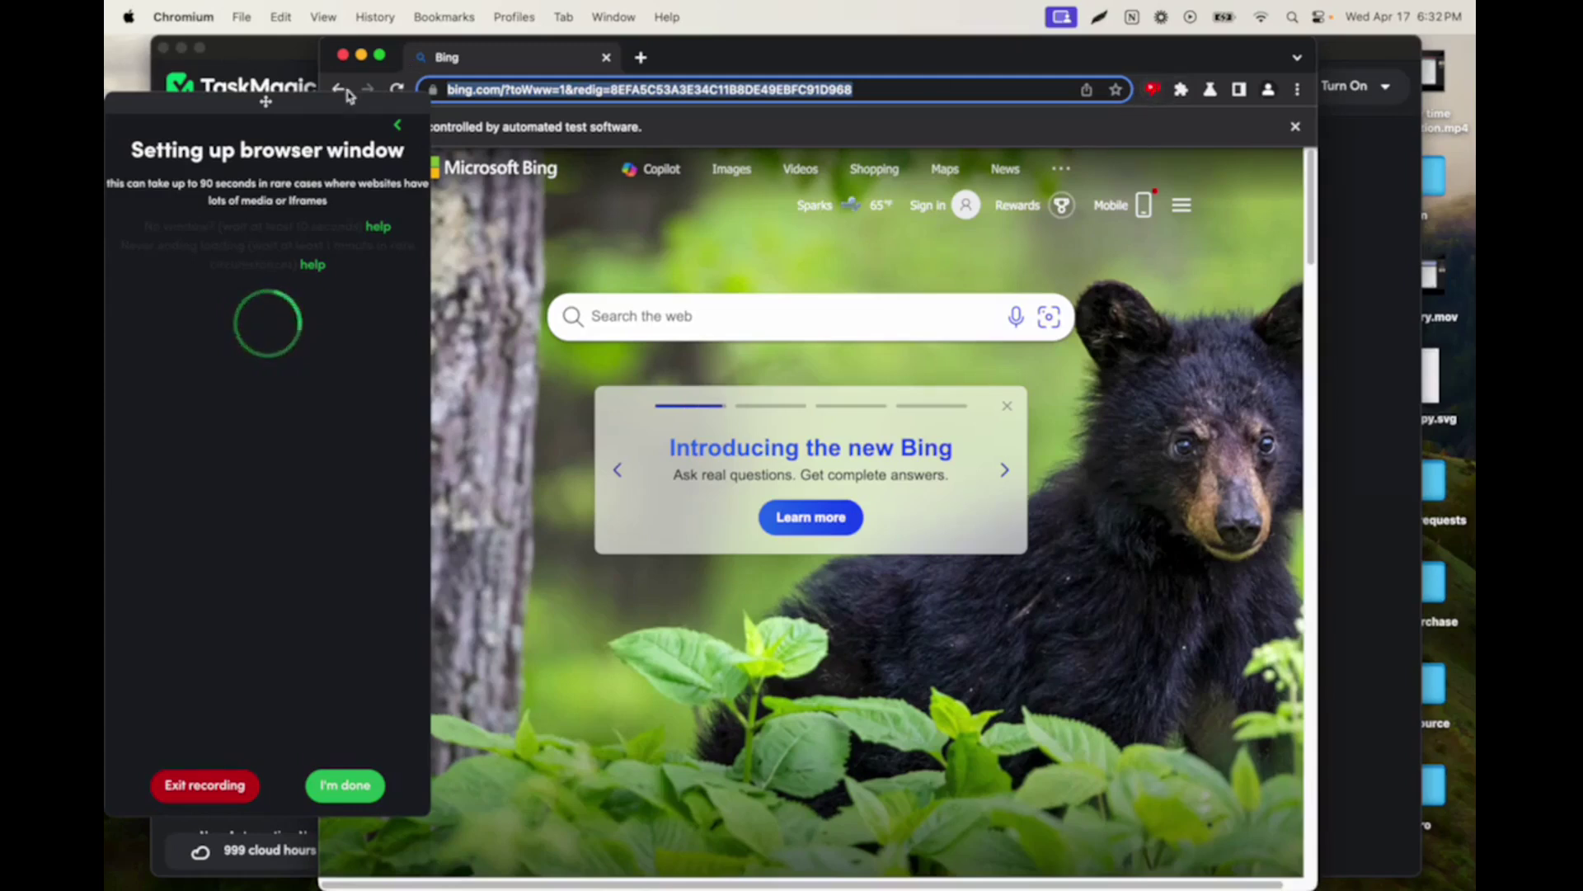
left_click_drag(342, 108, 340, 80)
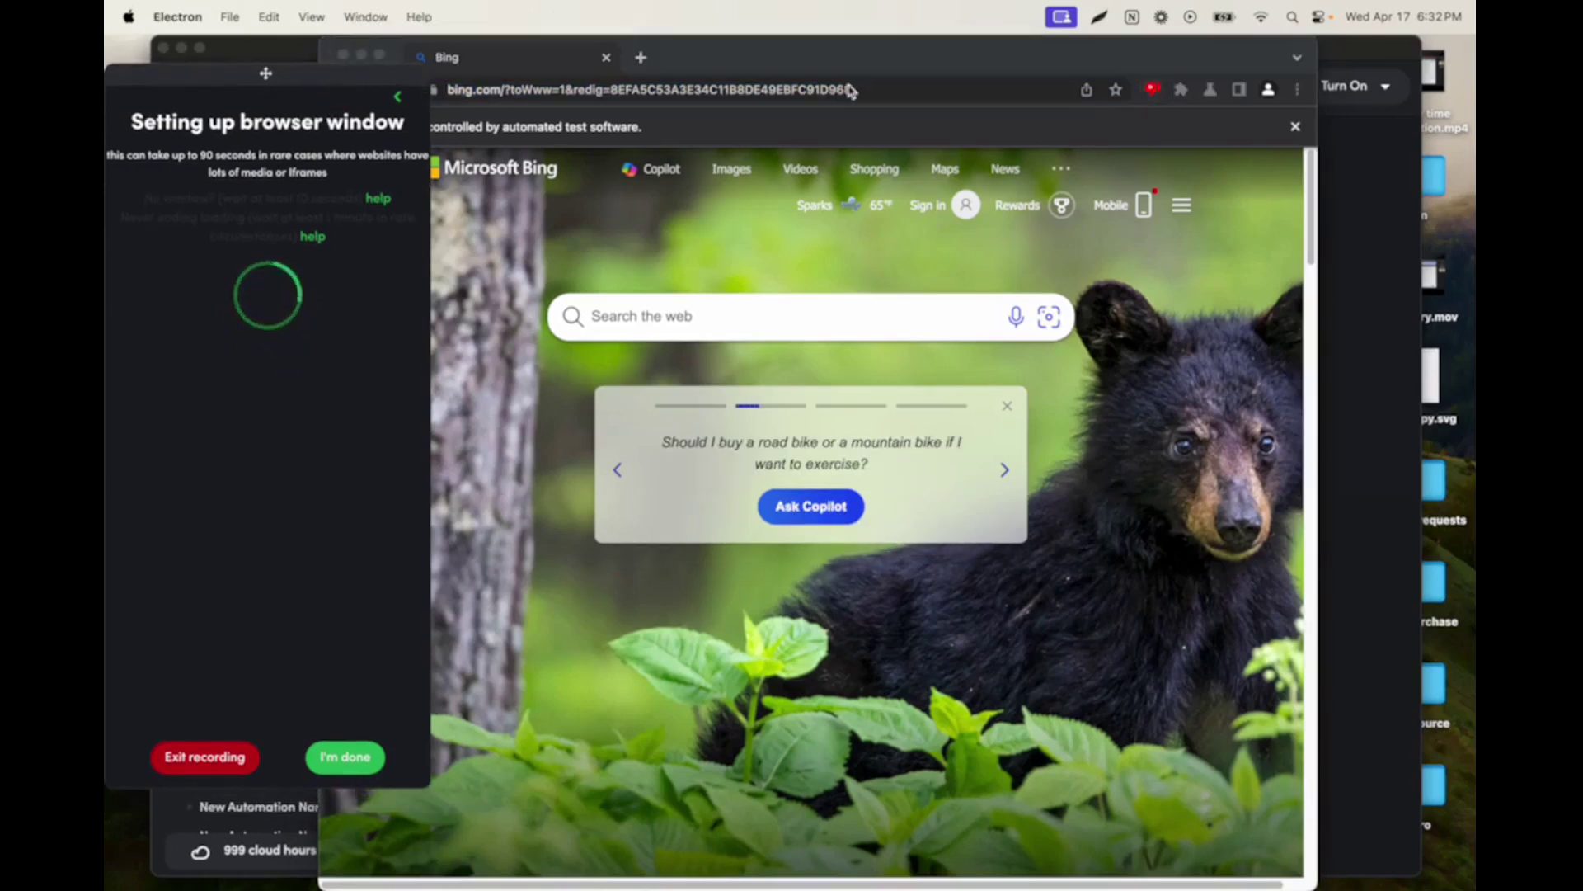
Check the Return YouTube Dislike extension's popup in the recording browser, then exit the recording.
left_click(1153, 86)
left_click(1152, 88)
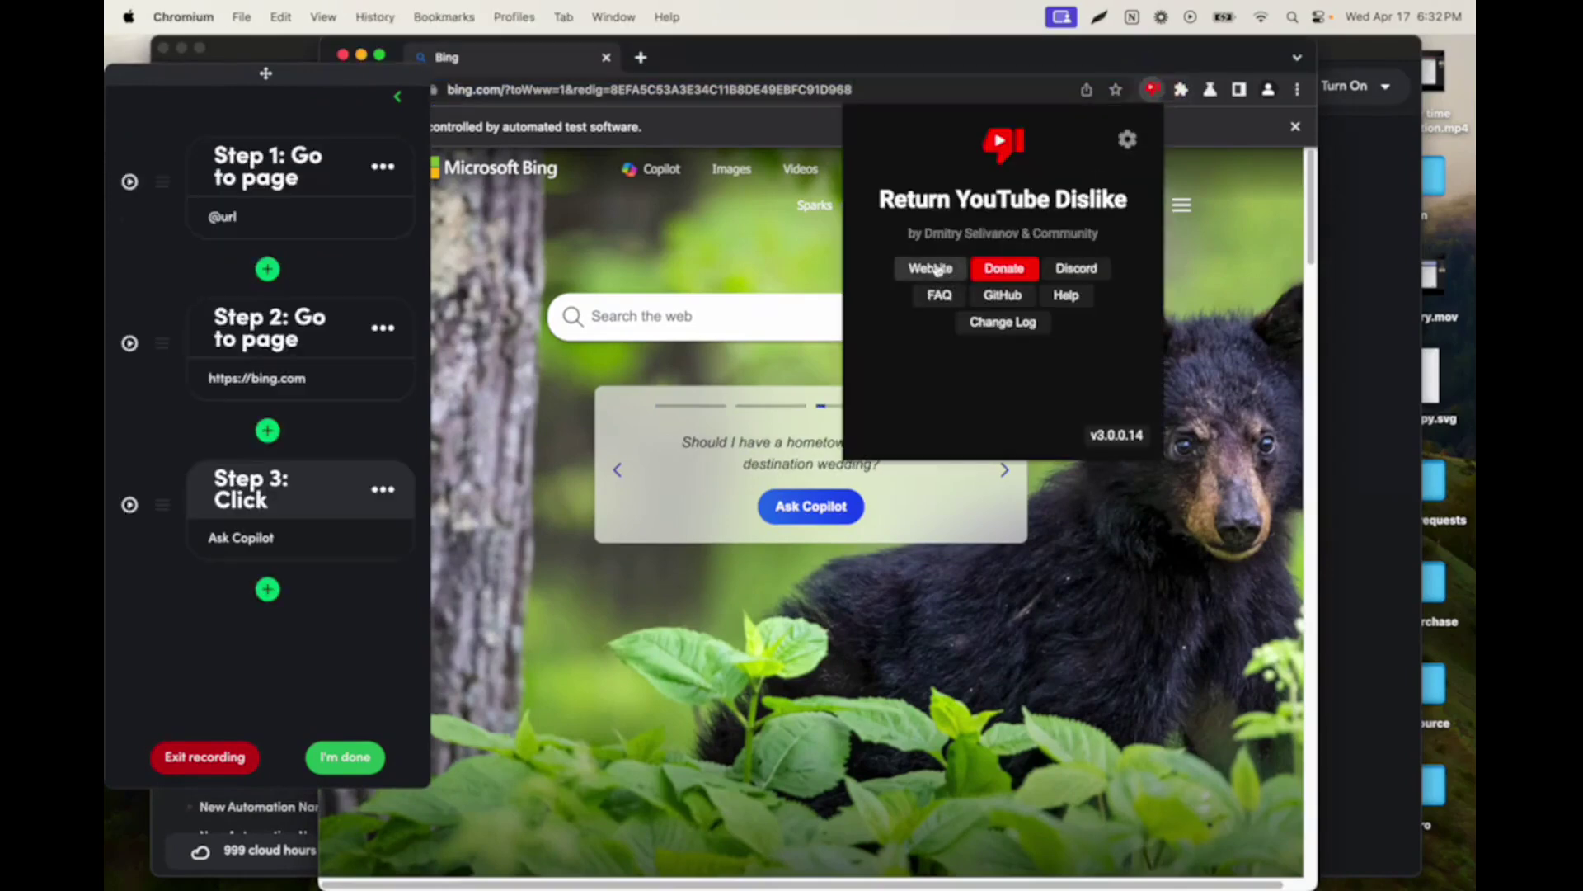
left_click(1152, 88)
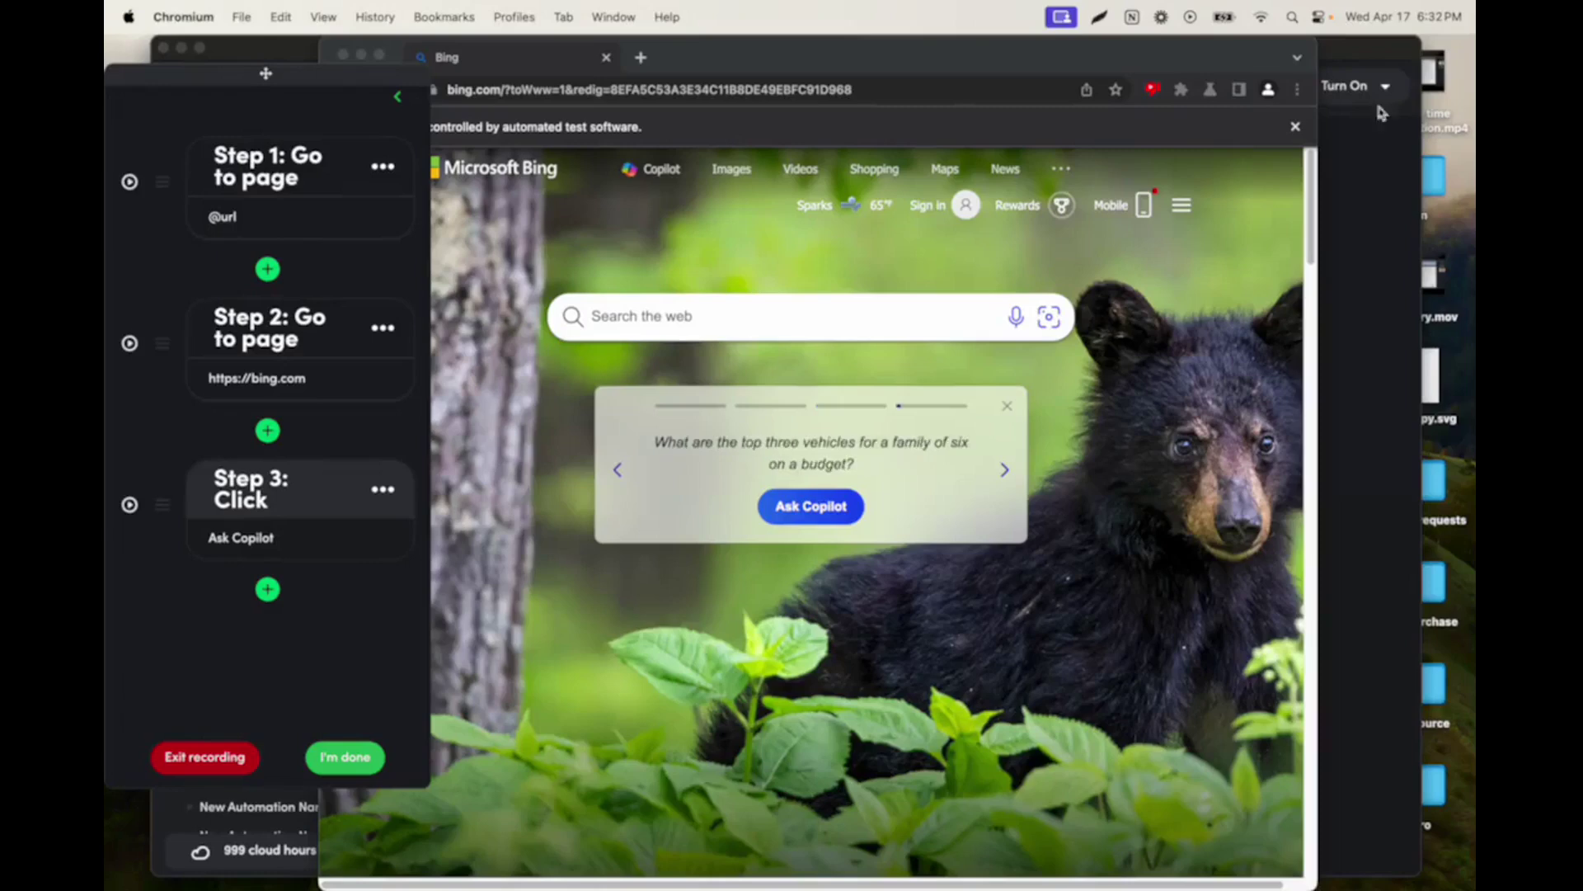
left_click_drag(1201, 40, 1294, 62)
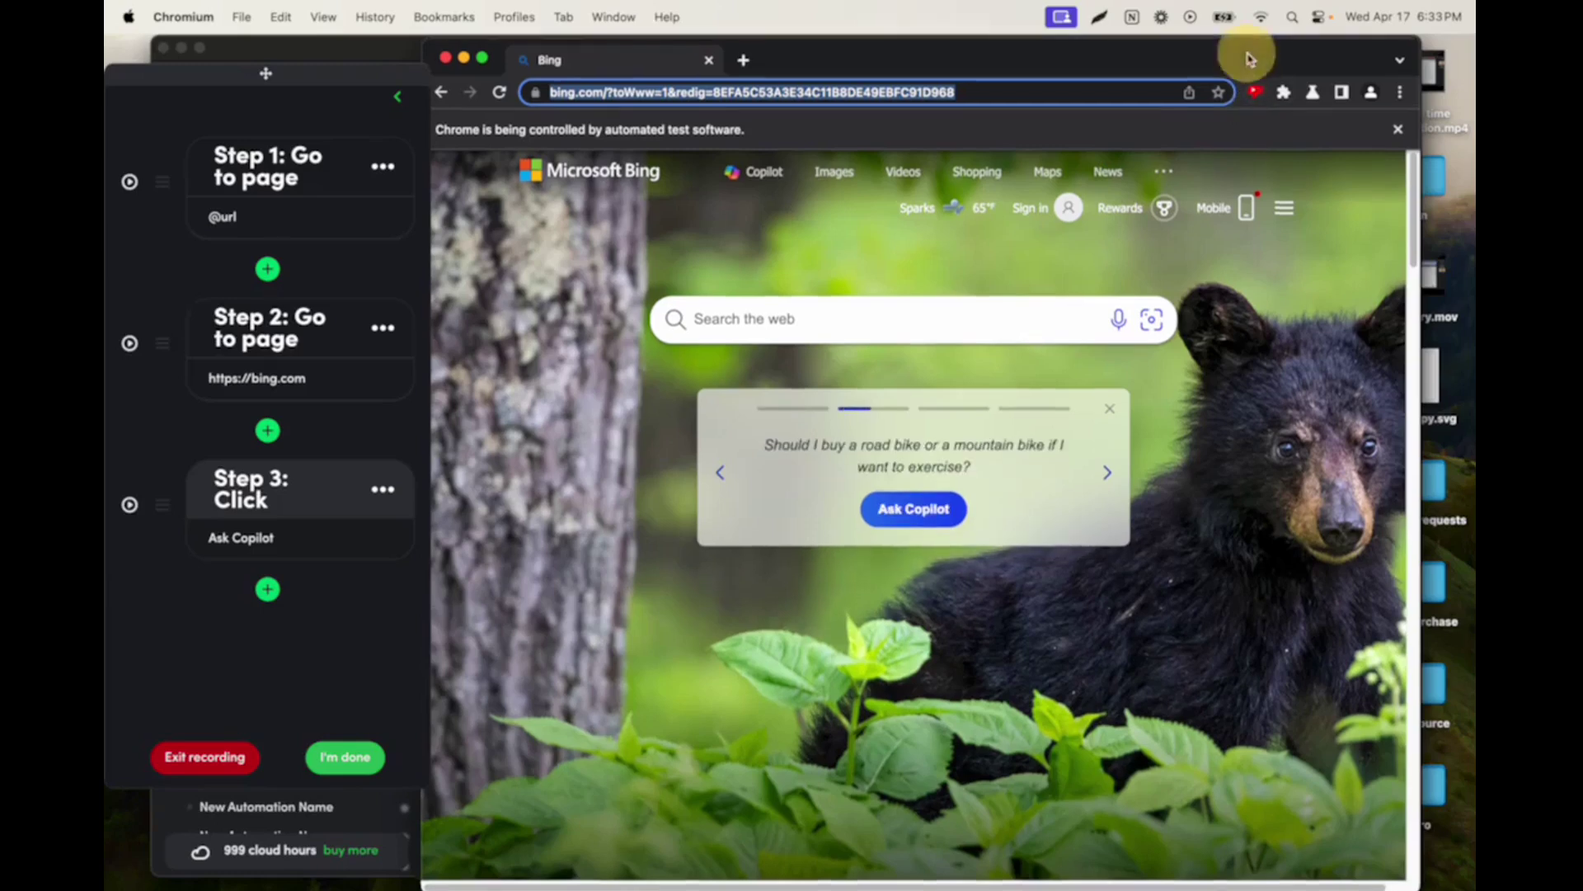
left_click_drag(1247, 55, 1272, 46)
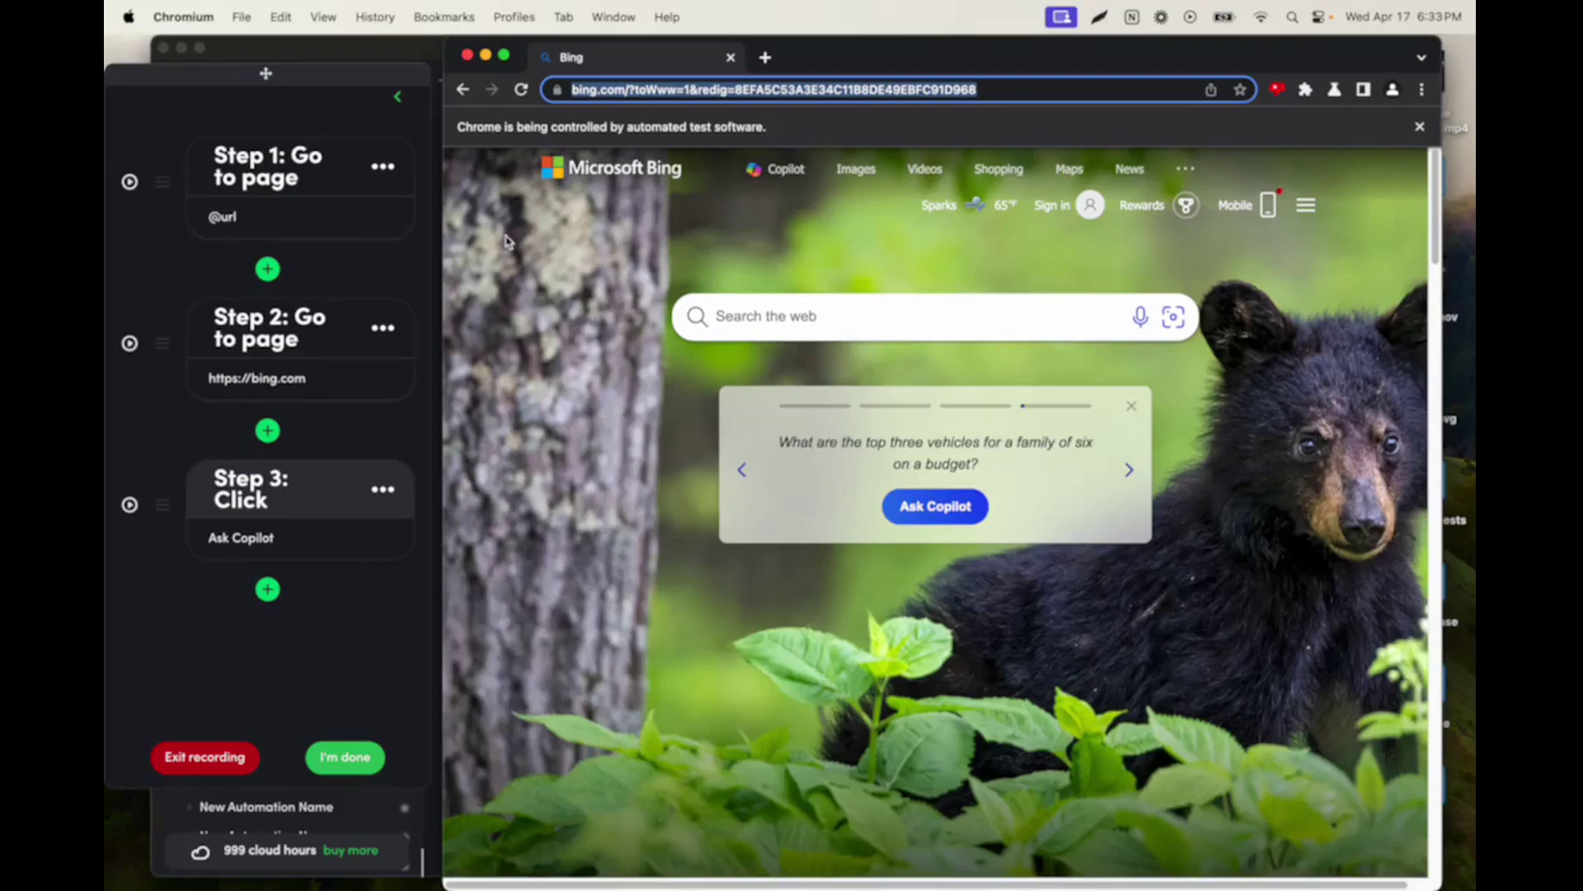
left_click(198, 764)
In the automation's screen settings, enable "Always show browser when running (desktop only)" and save.
scroll(288, 661, "down", 1)
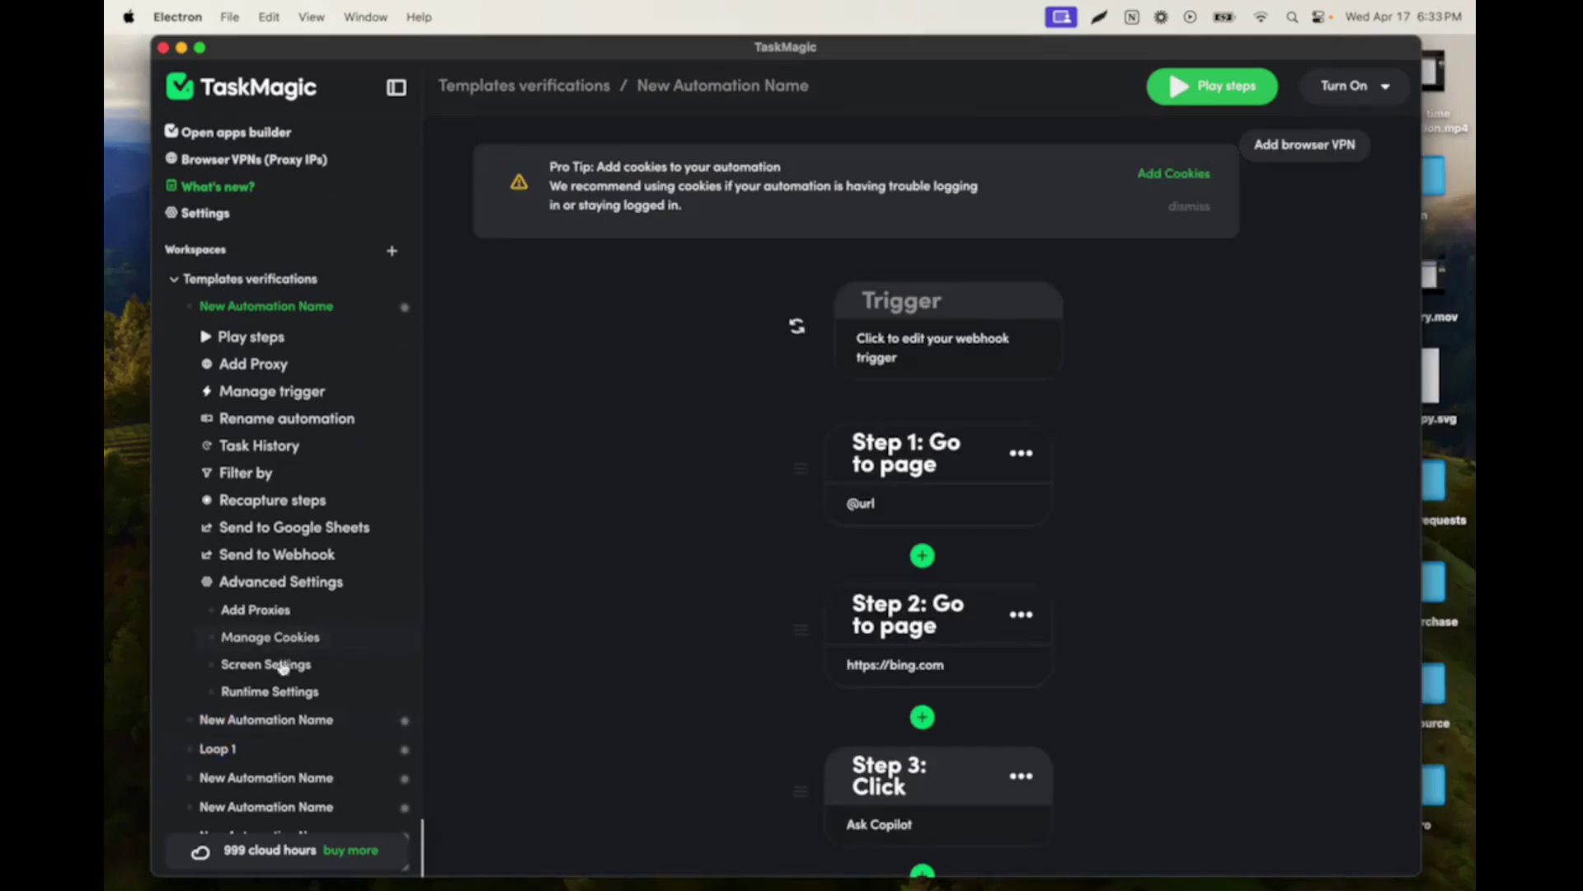
left_click(268, 666)
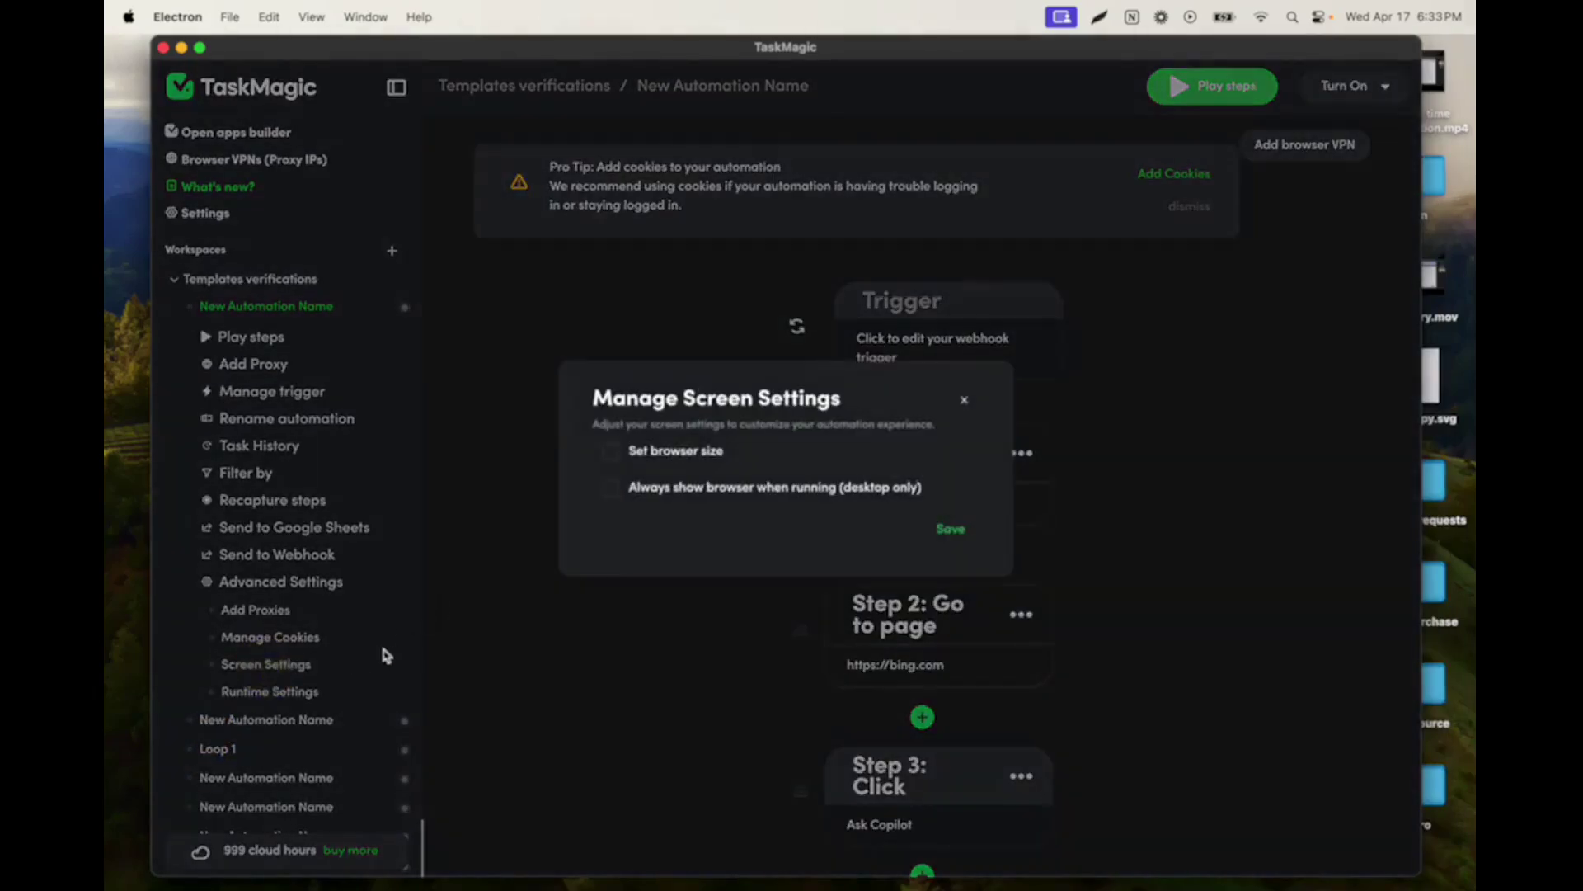
left_click(614, 492)
left_click(951, 528)
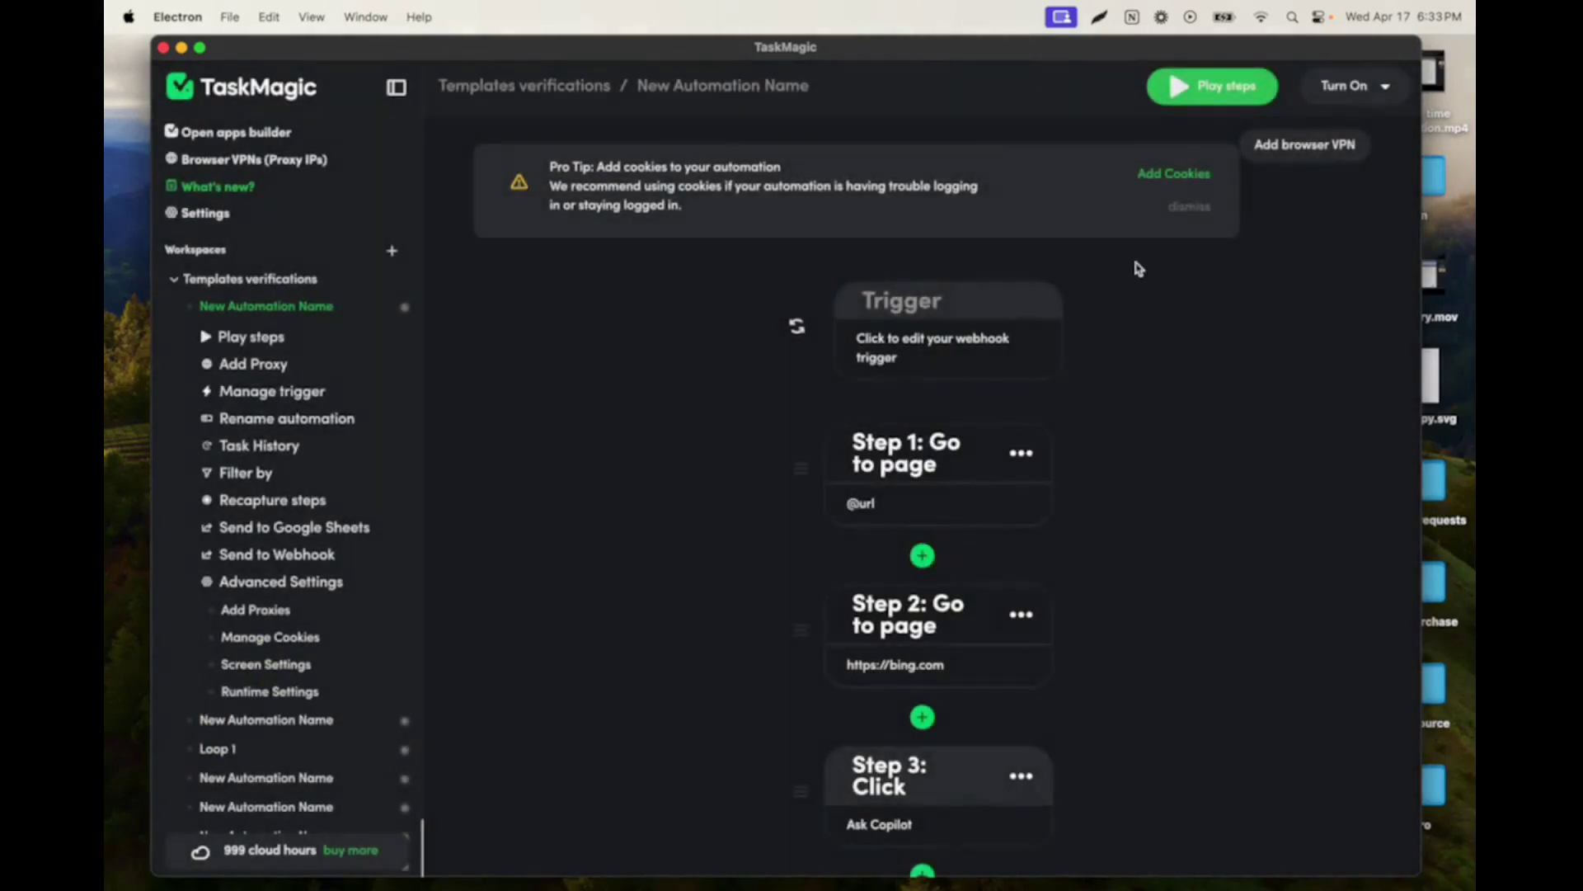
Review the automation's desktop and cloud turn-on options and recheck its screen settings.
left_click(1367, 92)
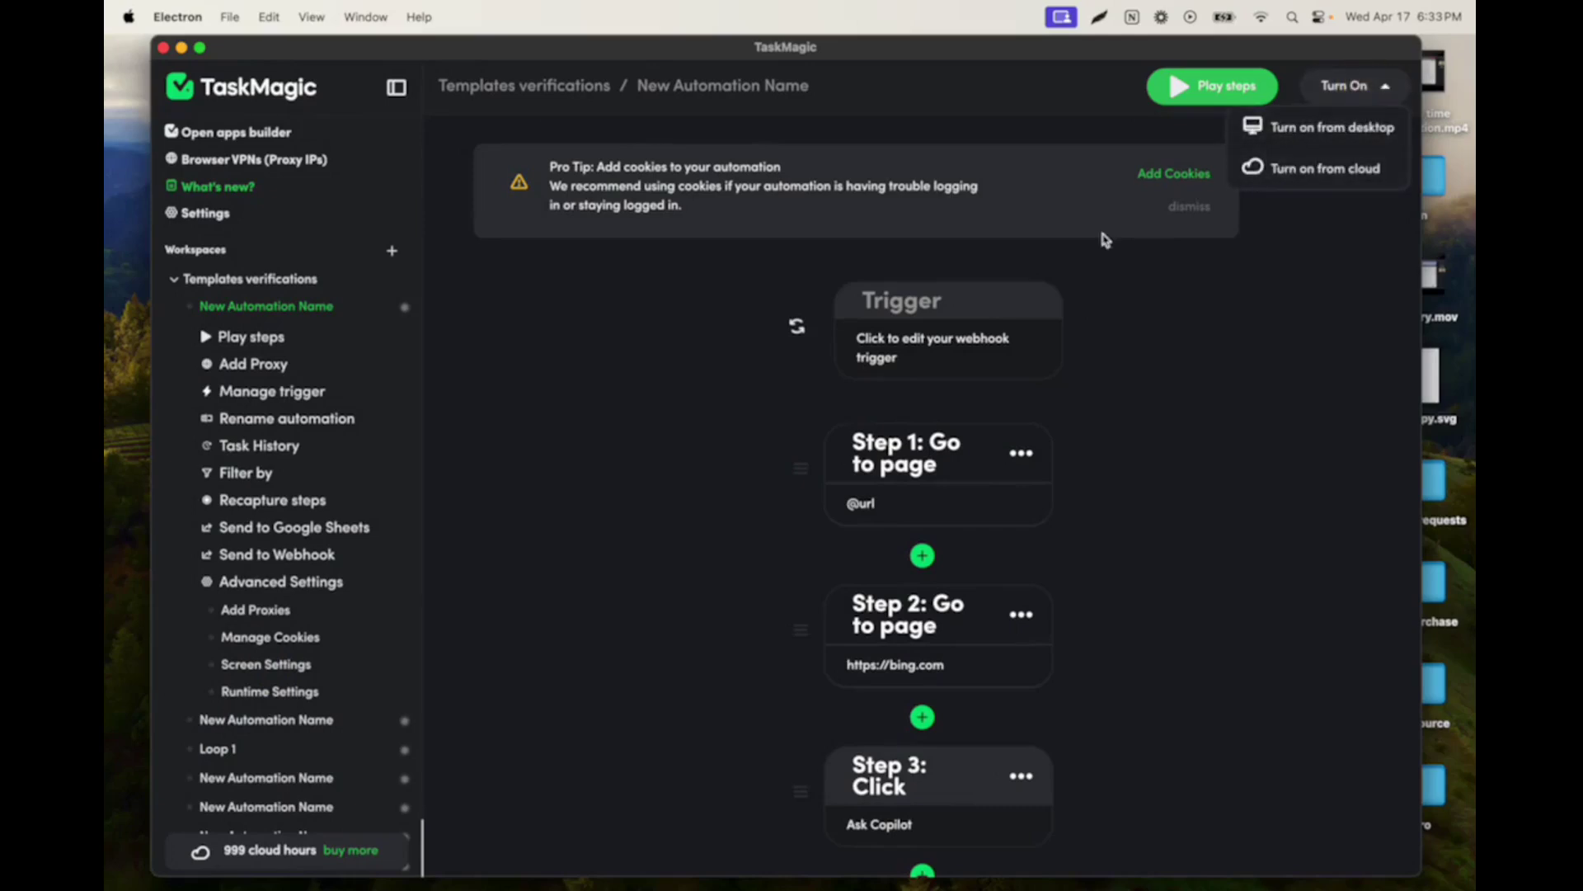
left_click(289, 665)
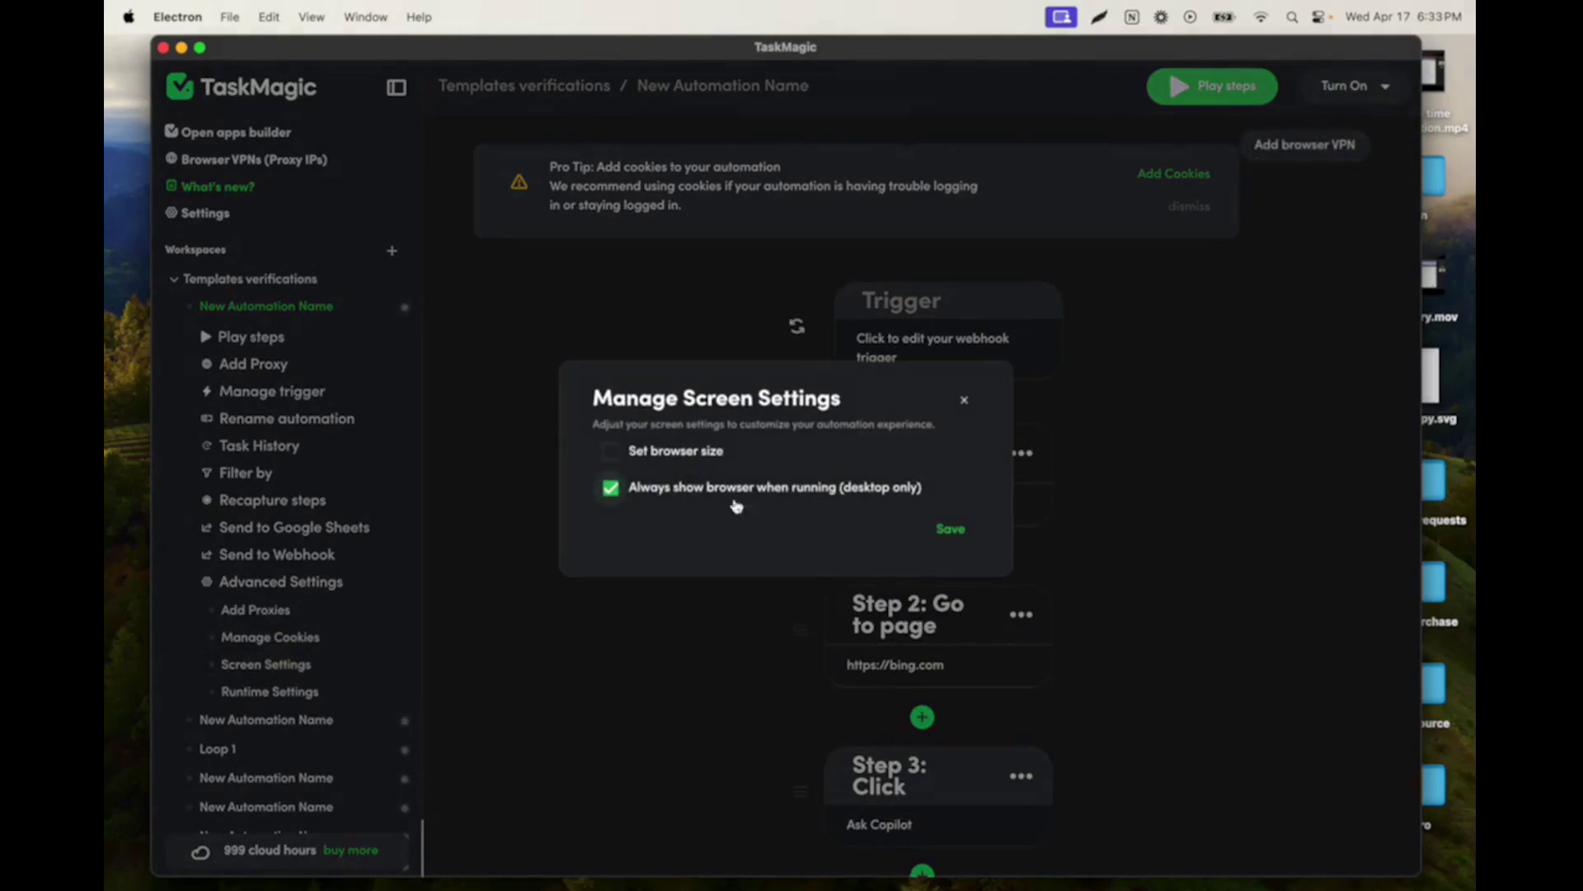
left_click(970, 401)
left_click(1342, 89)
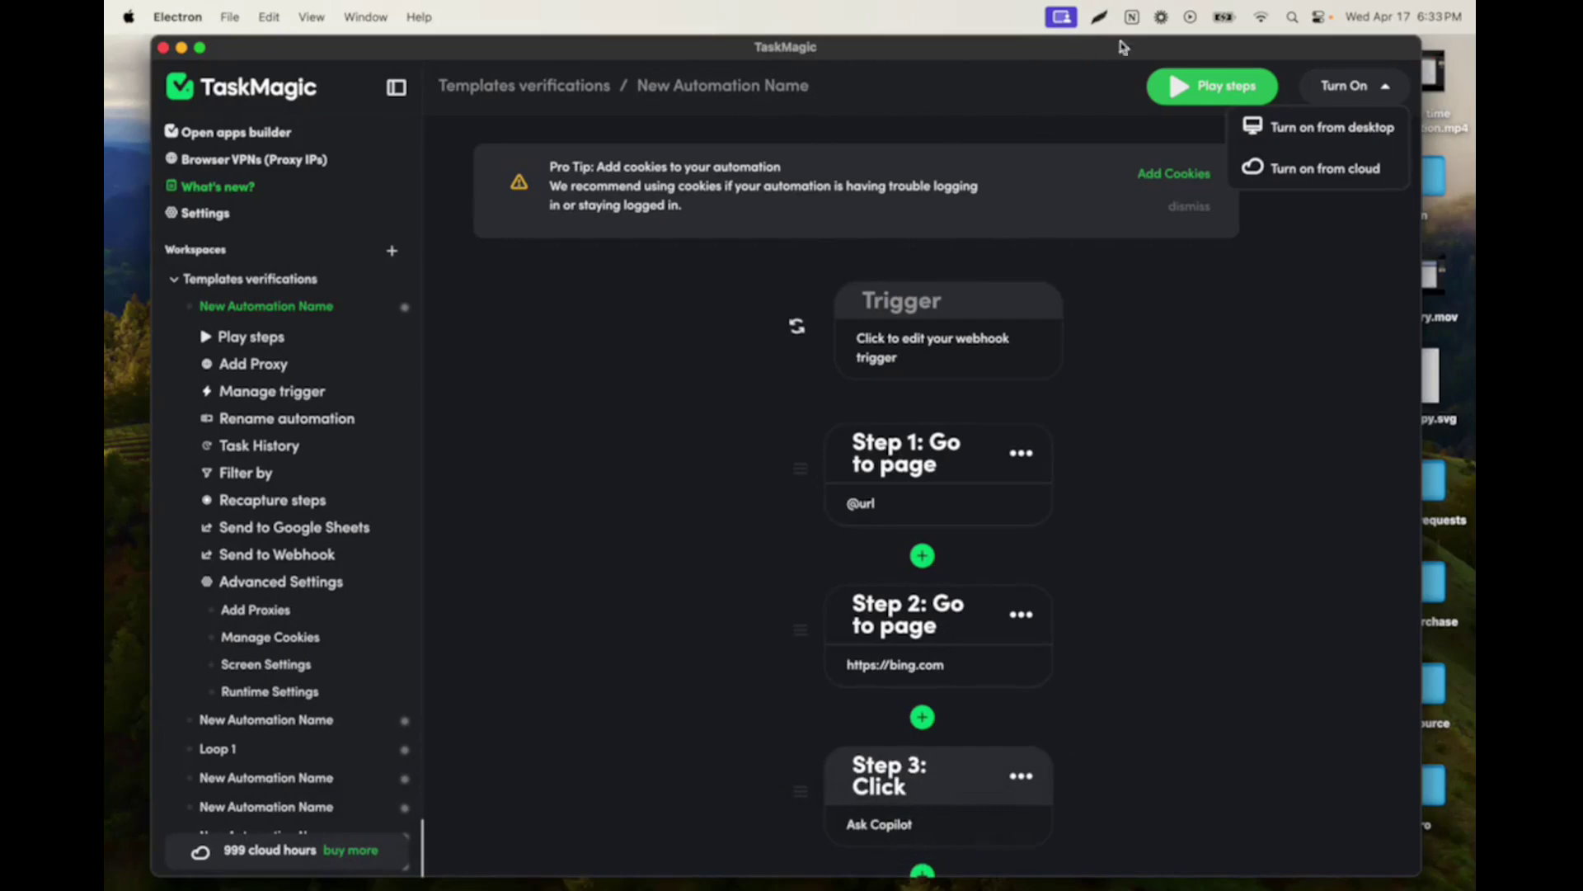
left_click_drag(1124, 44, 1117, 44)
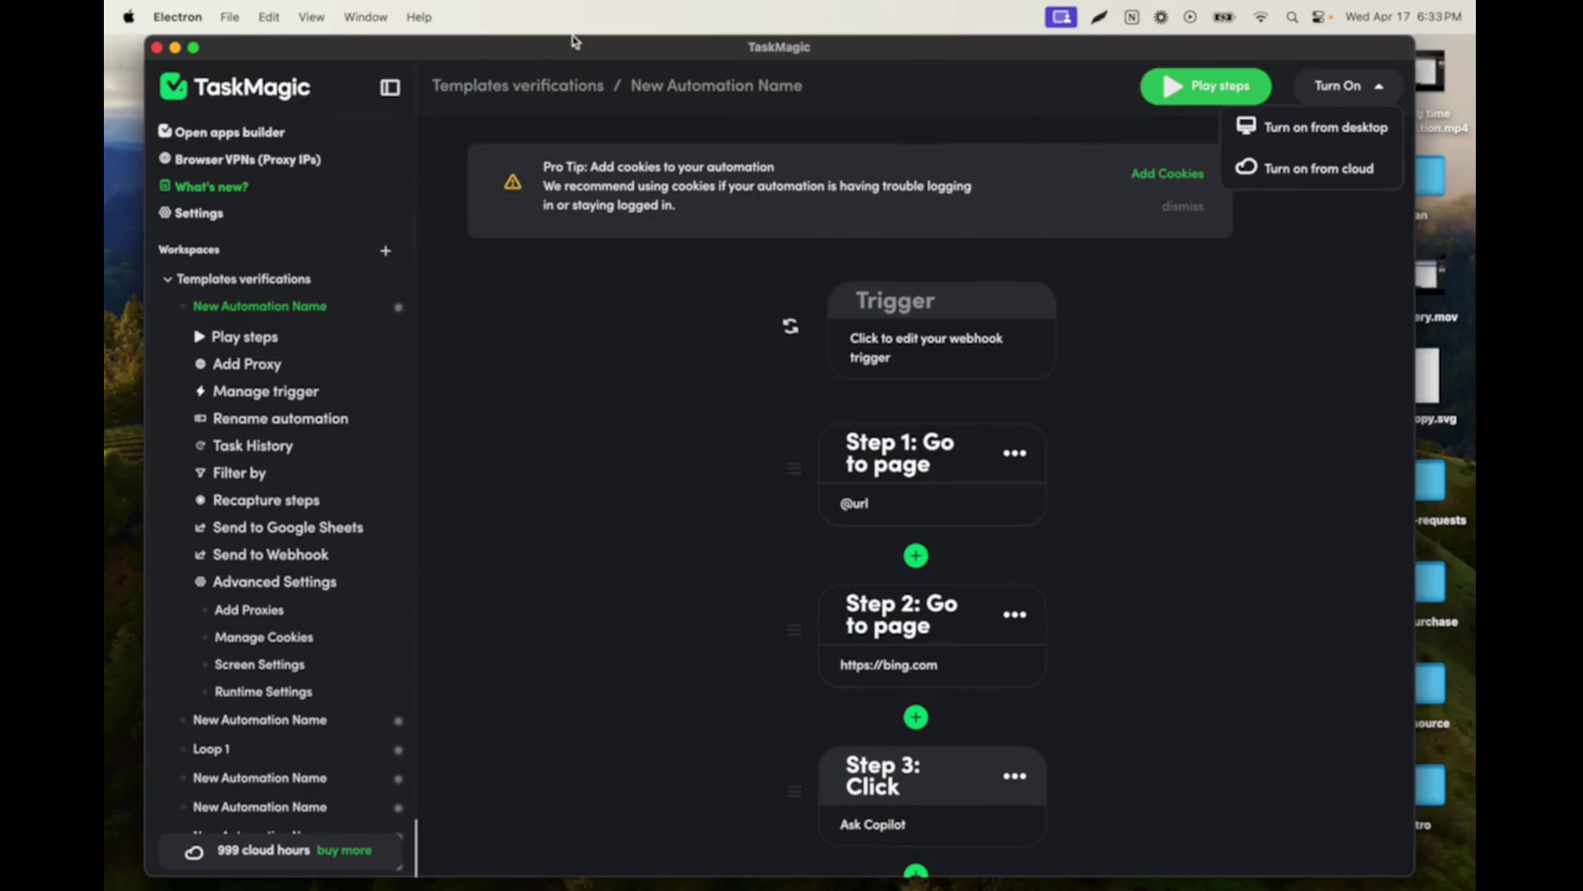
left_click(175, 48)
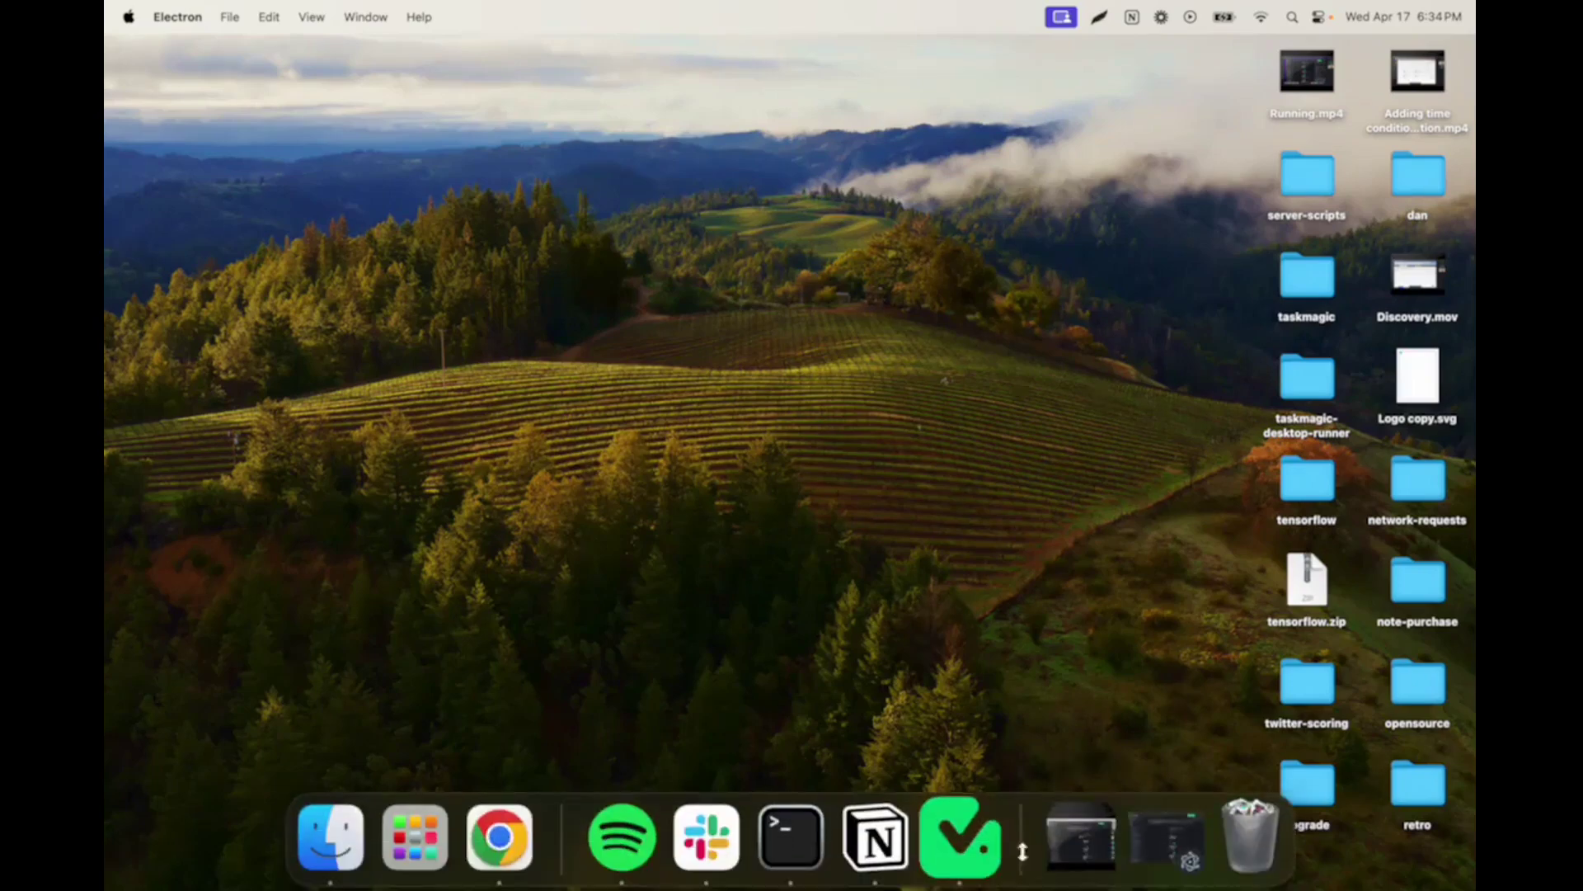
left_click(962, 851)
left_click_drag(707, 54, 696, 55)
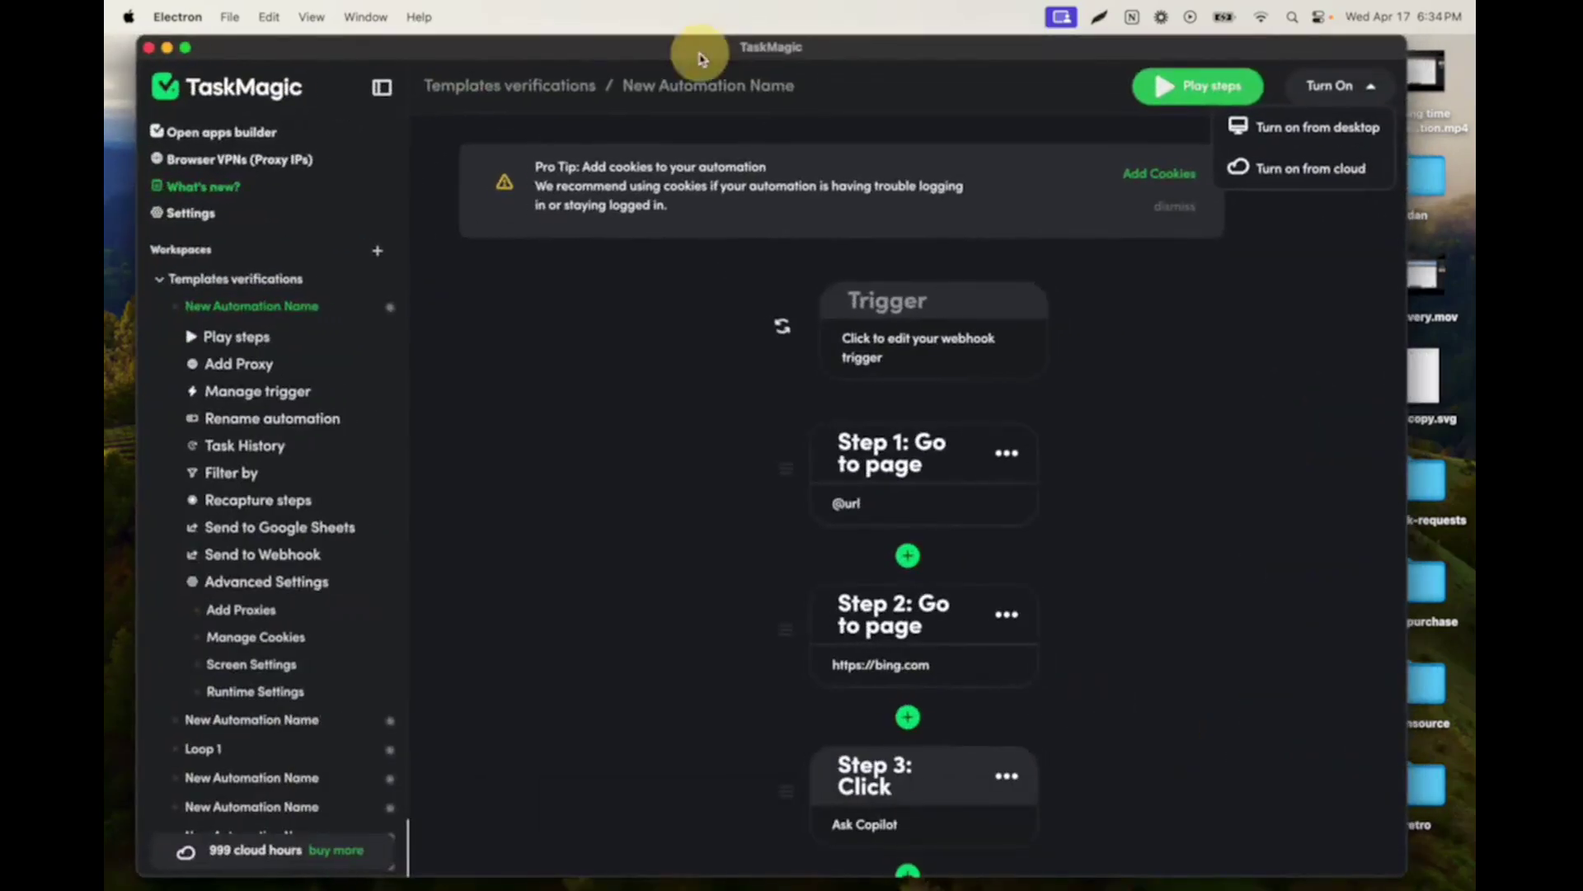